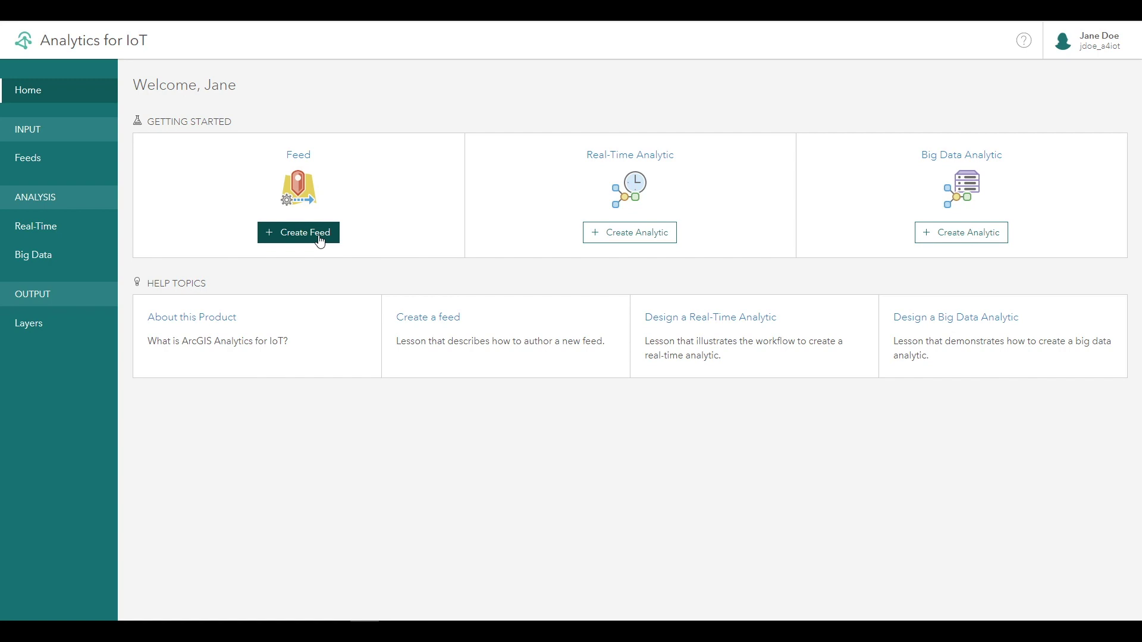
Go to the Feeds page and start a new feed to bring up the feed type choices
{"action": "left_click", "coordinate": [37, 162]}
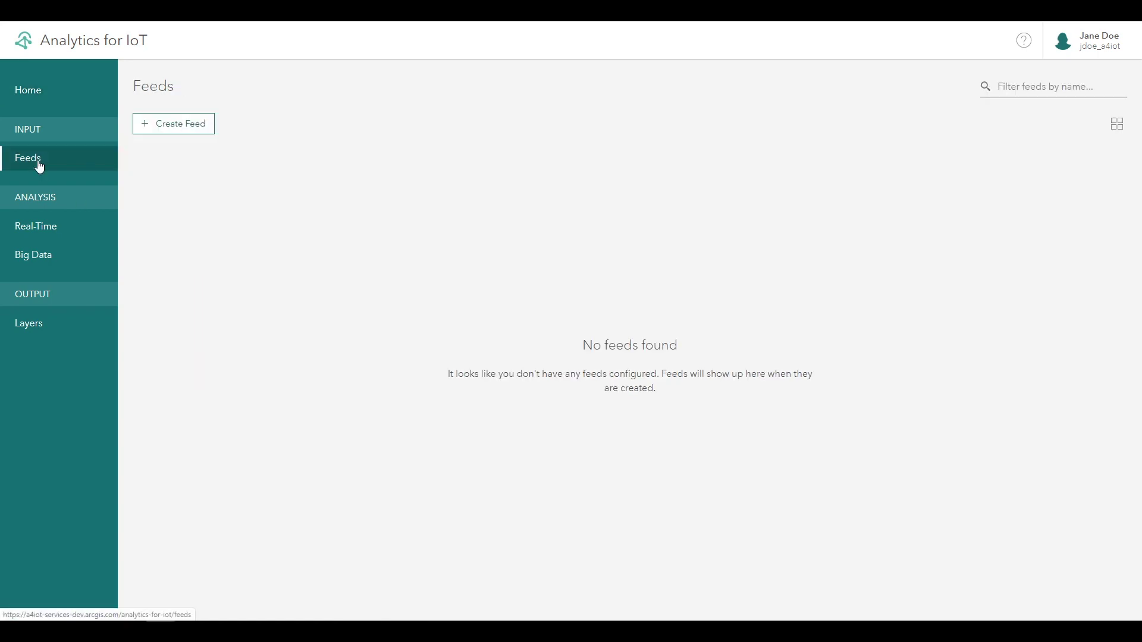
{"action": "left_click", "coordinate": [197, 125]}
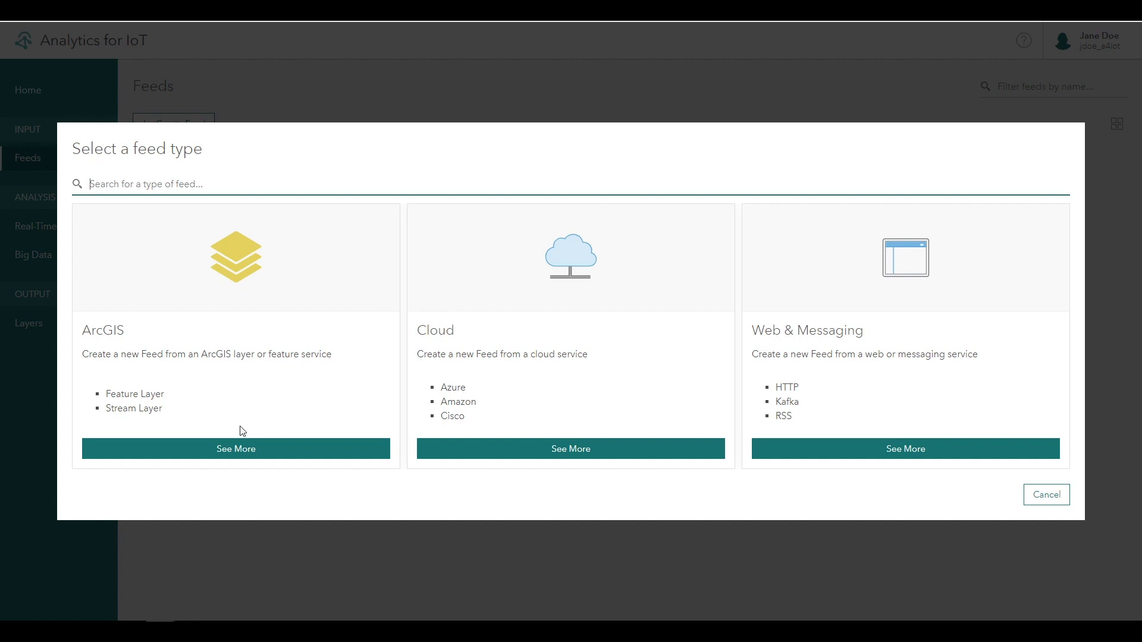
Browse the ArcGIS and Cloud feed types, including the Azure options
{"action": "left_click", "coordinate": [232, 456]}
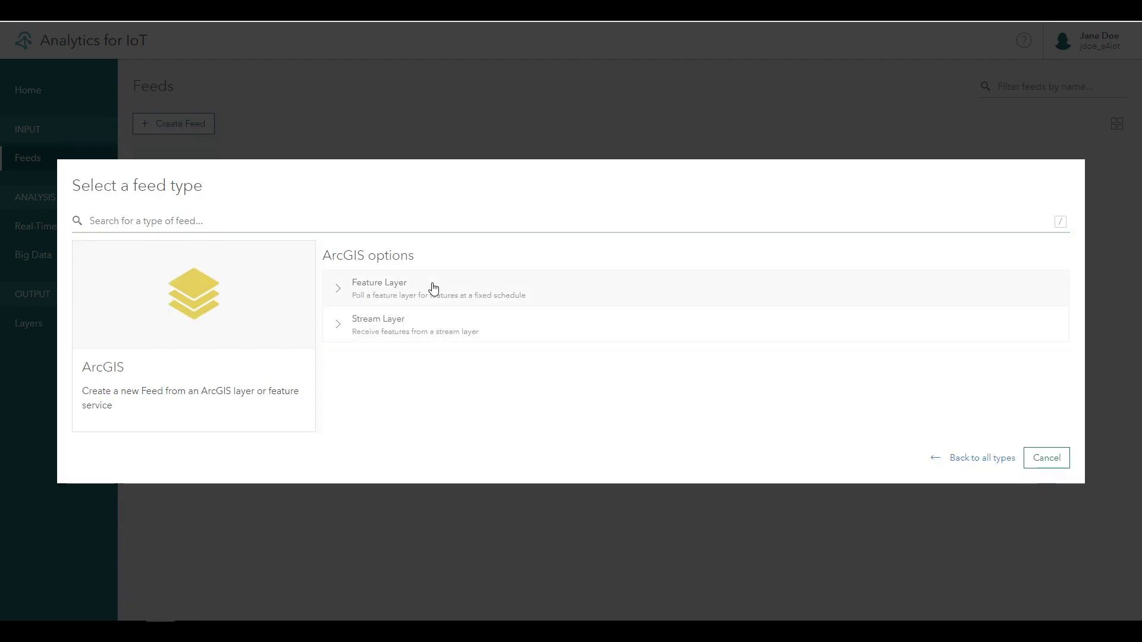
{"action": "left_click", "coordinate": [955, 458]}
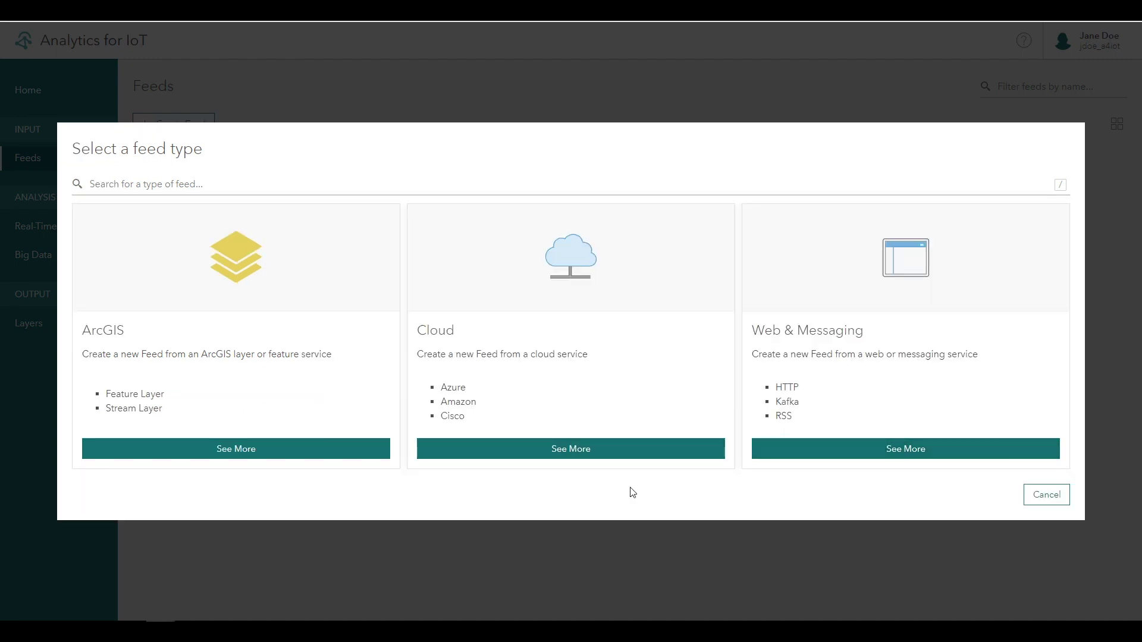
{"action": "left_click", "coordinate": [535, 452]}
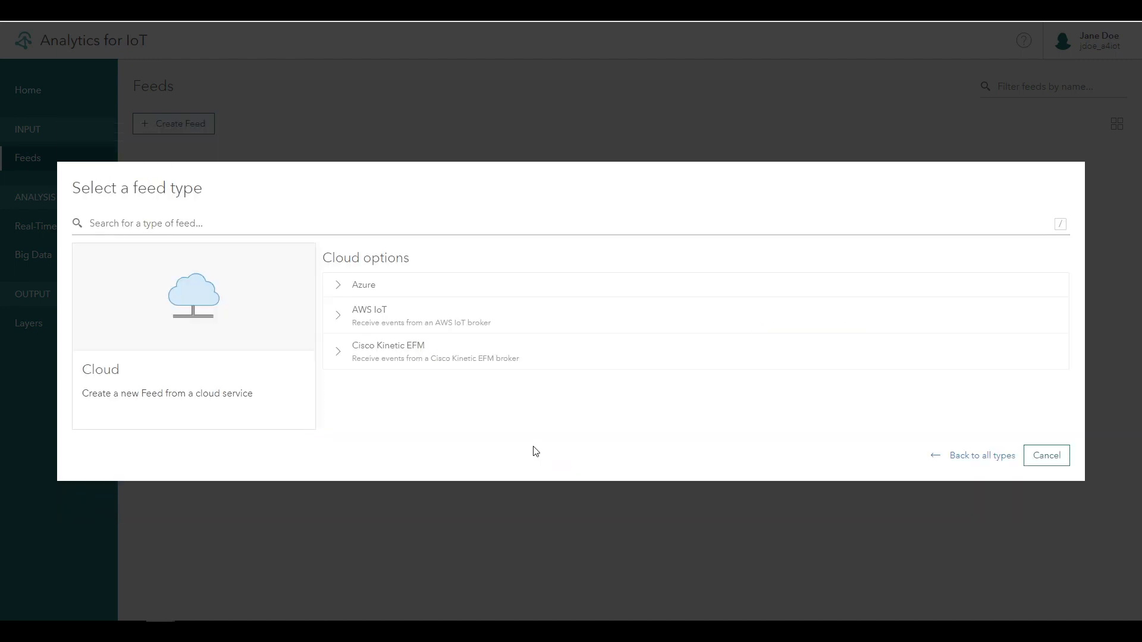
{"action": "left_click", "coordinate": [516, 279]}
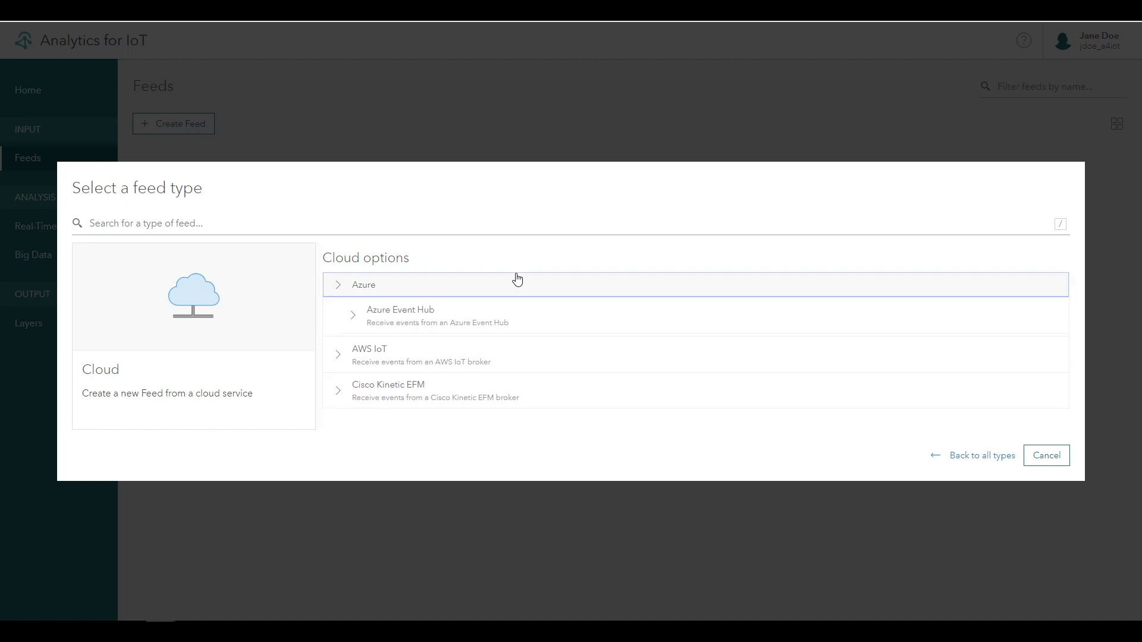
{"action": "left_click", "coordinate": [517, 279]}
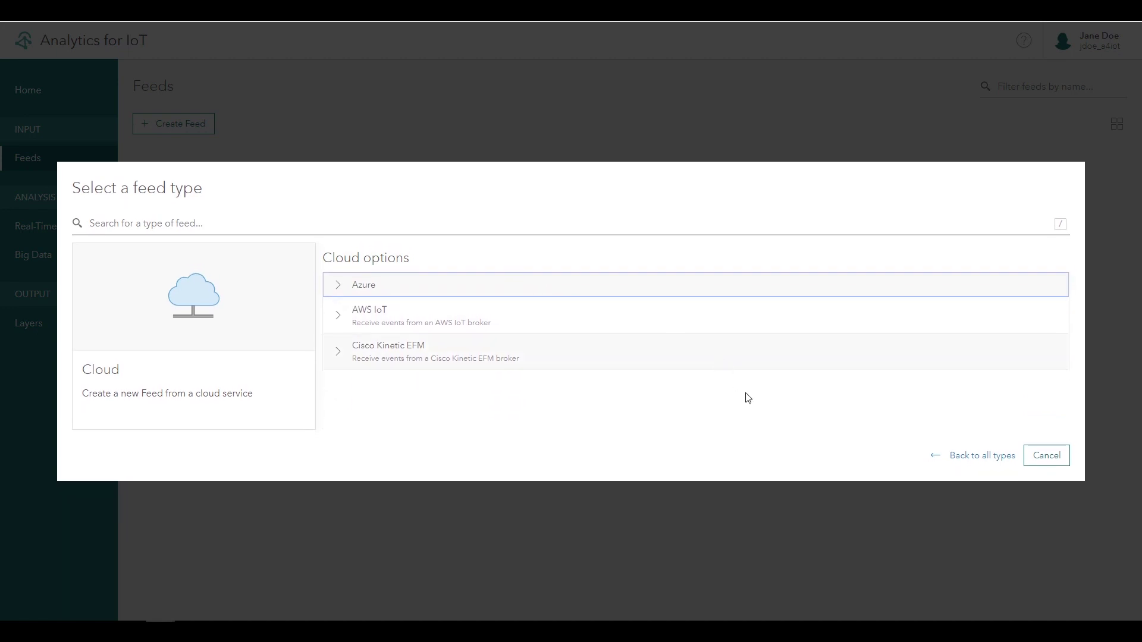
{"action": "left_click", "coordinate": [978, 458]}
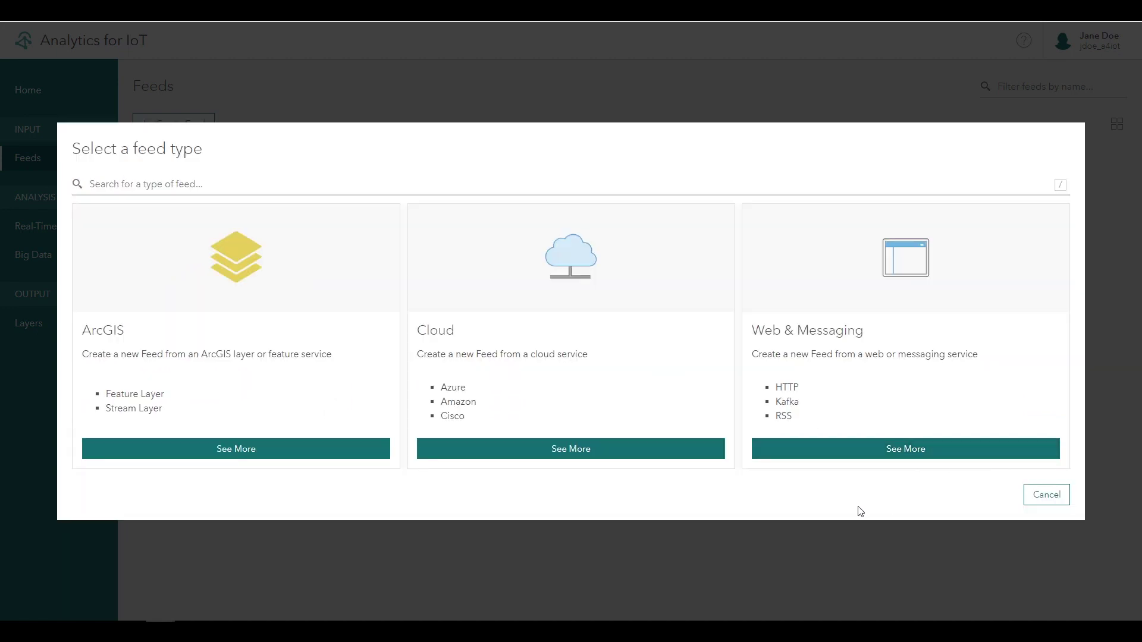
Choose the Web & Messaging HTTP Simulator feed and start entering its file URL
{"action": "left_click", "coordinate": [829, 454]}
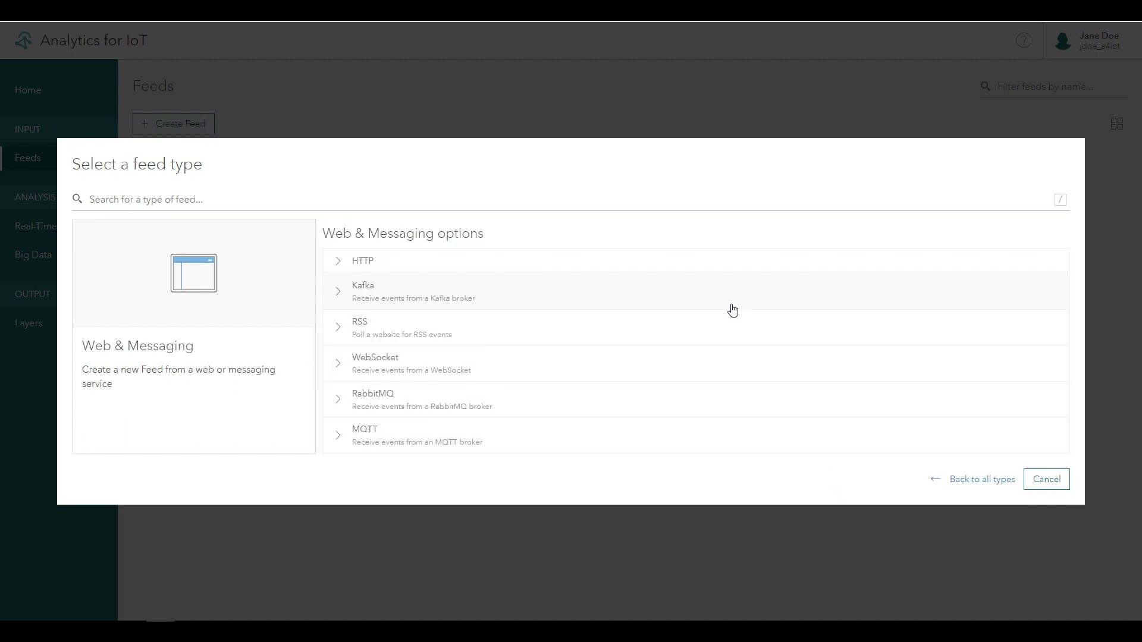
{"action": "left_click", "coordinate": [481, 264]}
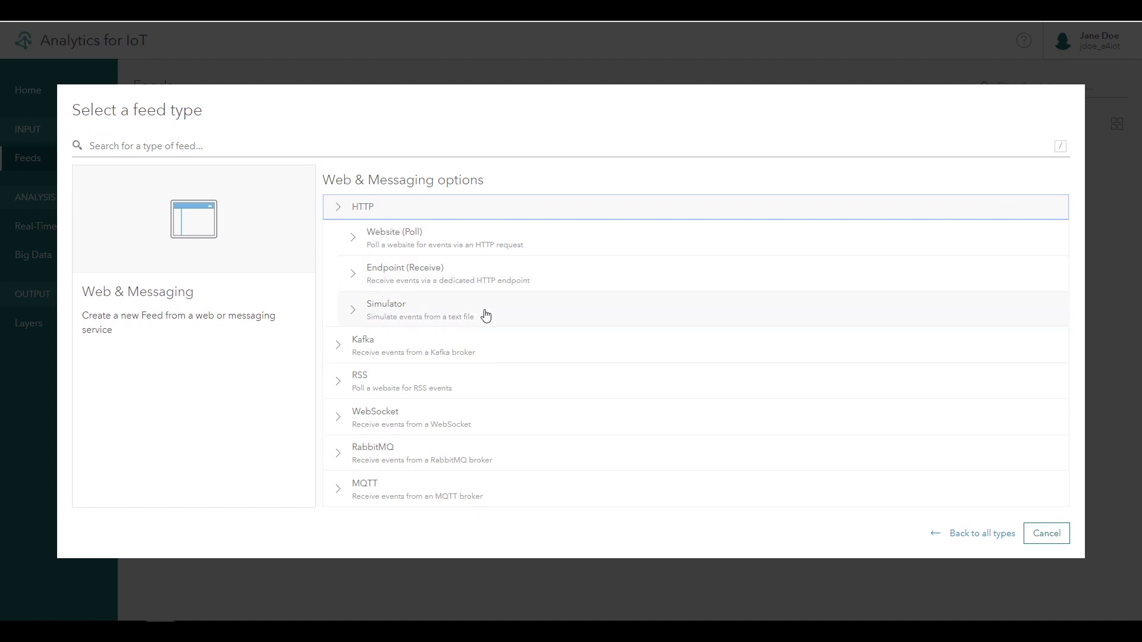
{"action": "left_click", "coordinate": [486, 315]}
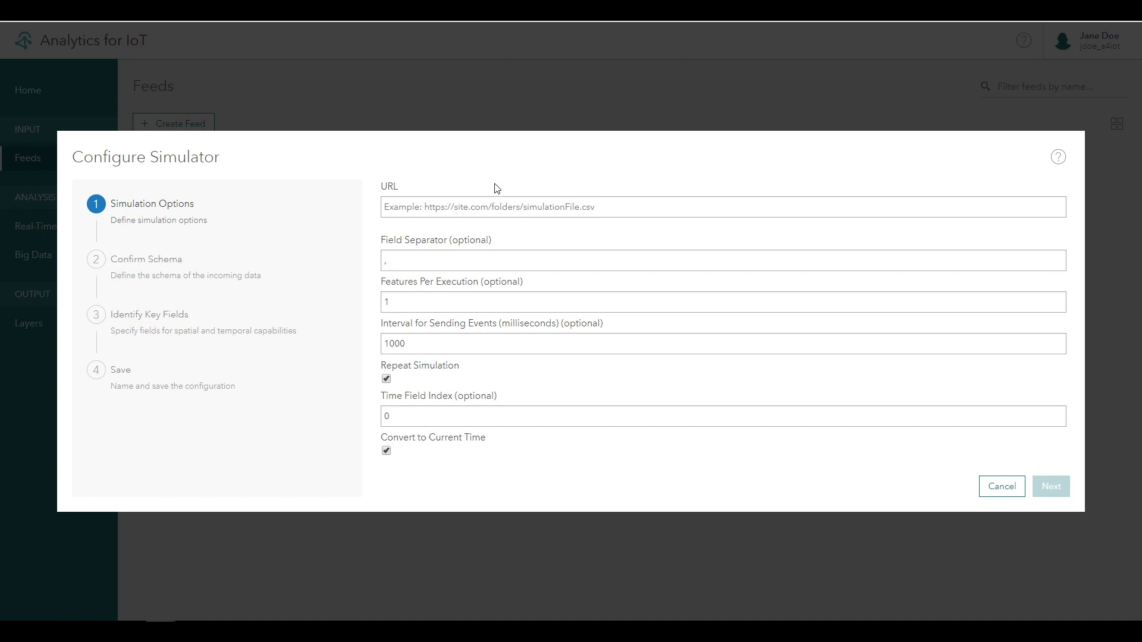
{"action": "left_click", "coordinate": [468, 207]}
Accept the AIS_MarineCadastre_SelectedVessels.csv URL and bring that CSV up in Notepad++
{"action": "key", "text": "Down"}
{"action": "key", "text": "Return"}
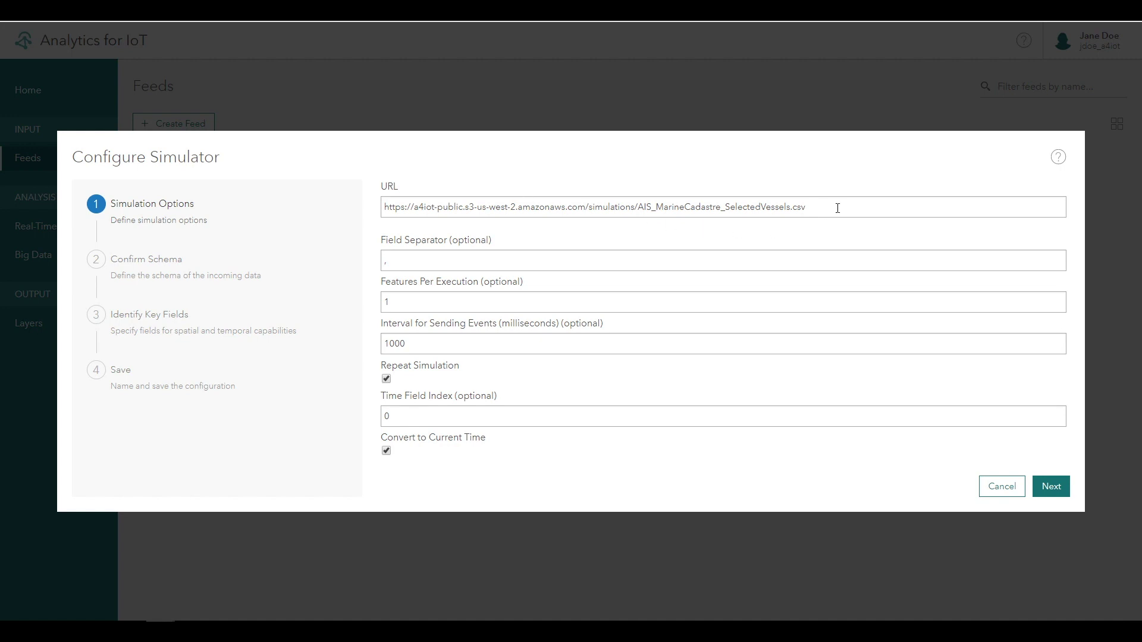
{"action": "key", "text": "alt+Tab"}
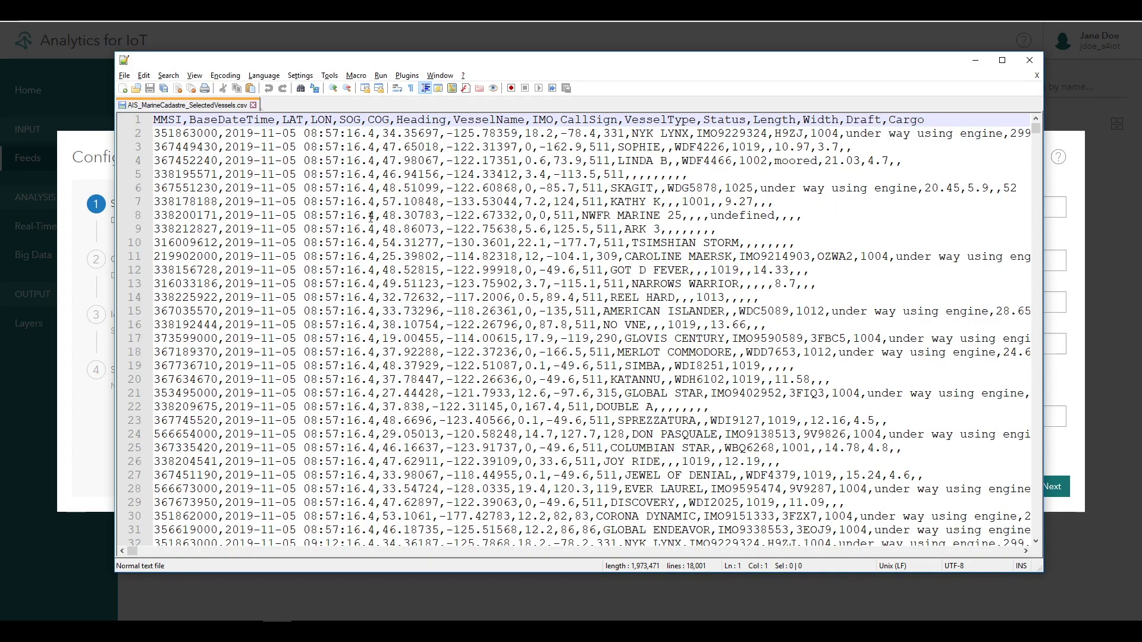
Highlight the first vessel records in the CSV, then return to the simulator settings
{"action": "left_click_drag", "start_coordinate": [154, 133], "coordinate": [810, 517]}
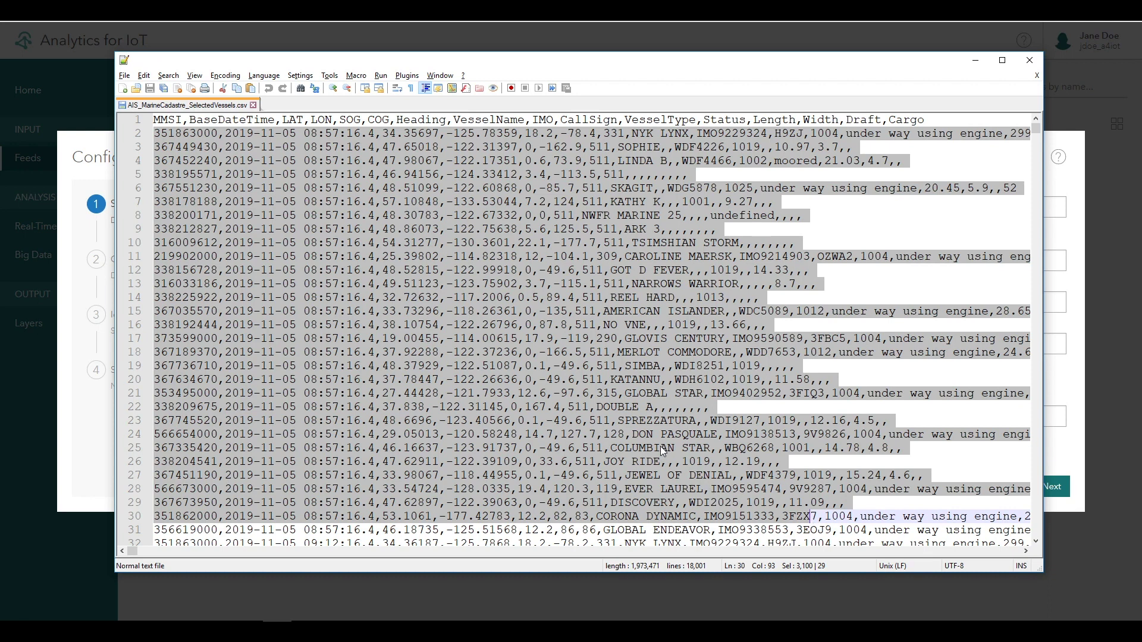
{"action": "key", "text": "alt+Tab"}
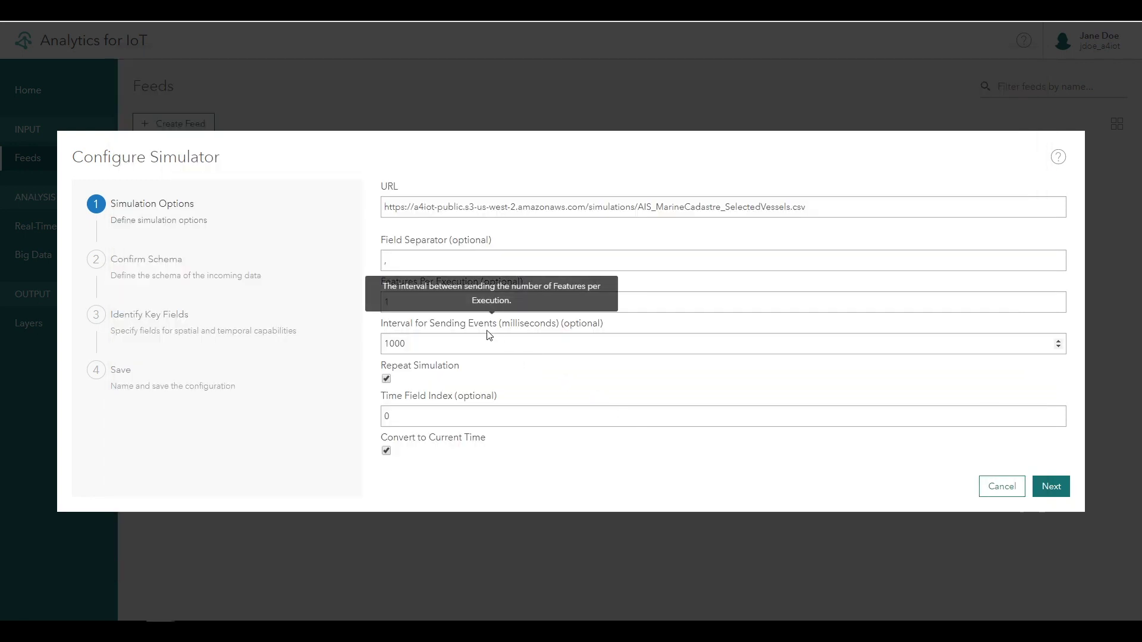
Change Features Per Execution from 1 to 30
{"action": "mouse_move", "coordinate": [422, 287]}
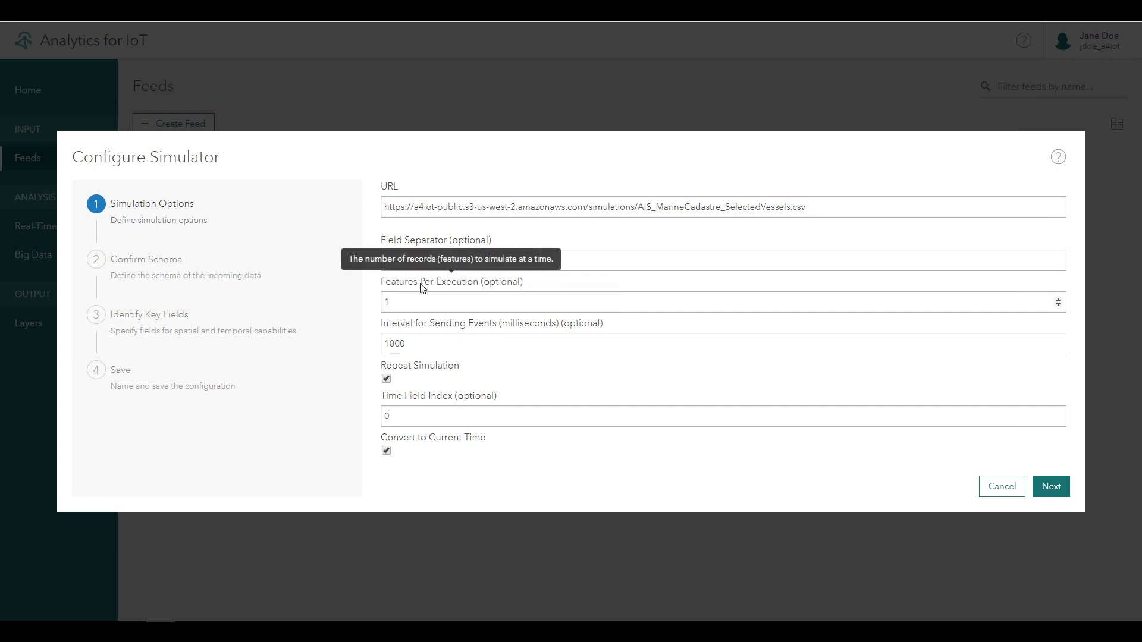
{"action": "double_click", "coordinate": [414, 302]}
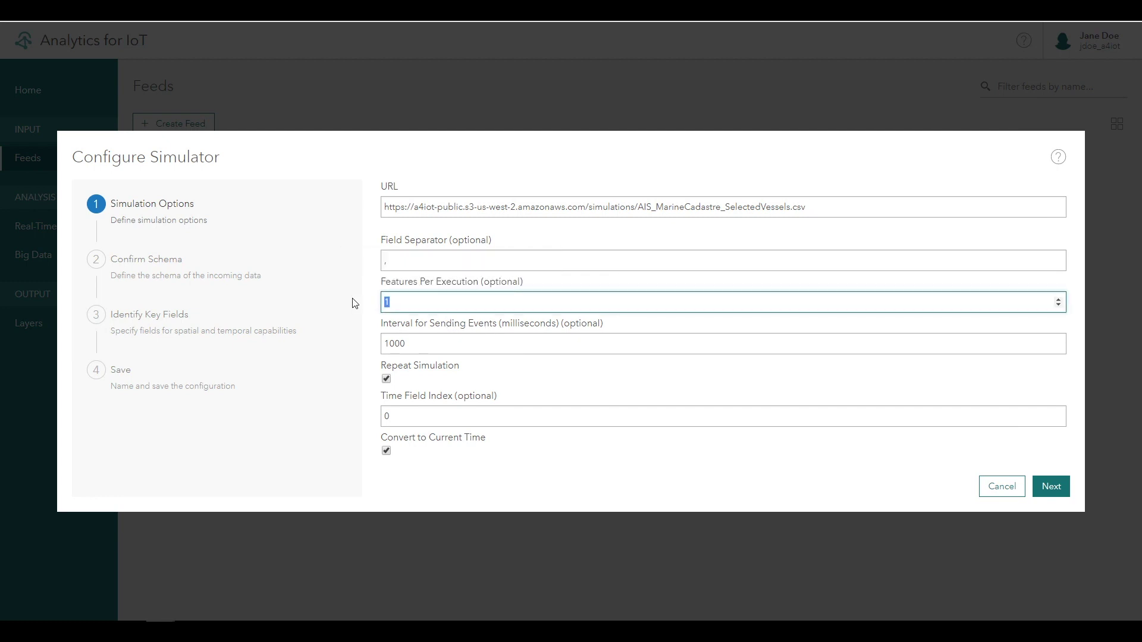
{"action": "type", "text": "30"}
{"action": "mouse_move", "coordinate": [436, 328]}
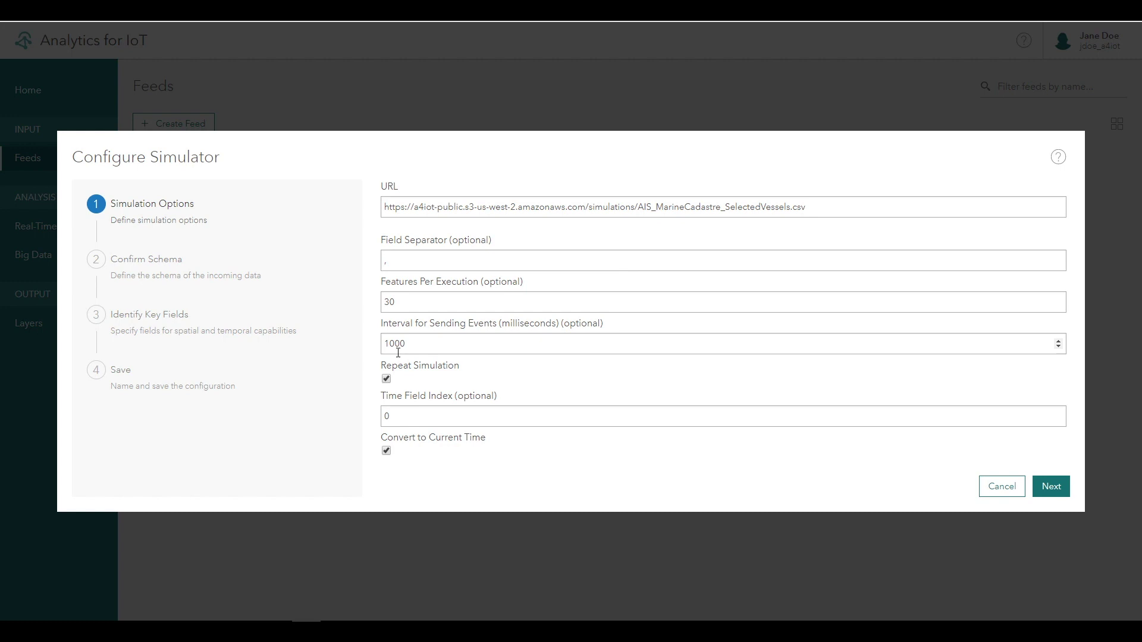
{"action": "mouse_move", "coordinate": [403, 372]}
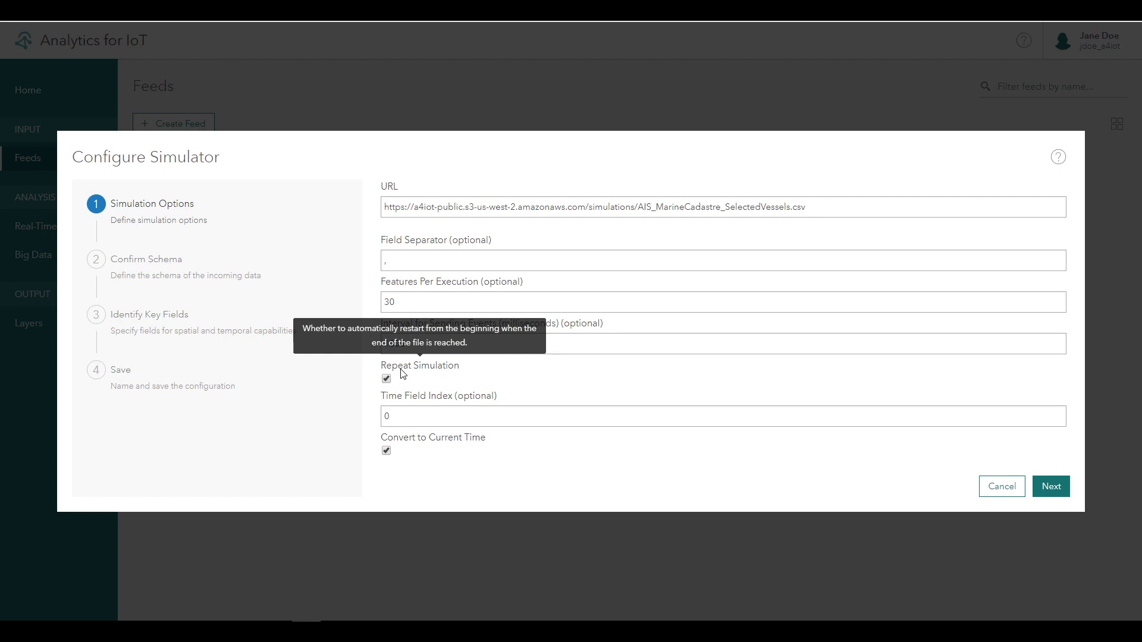
{"action": "mouse_move", "coordinate": [429, 403]}
Highlight the BaseDateTime column name in the CSV header, then return to the settings
{"action": "key", "text": "alt+Tab"}
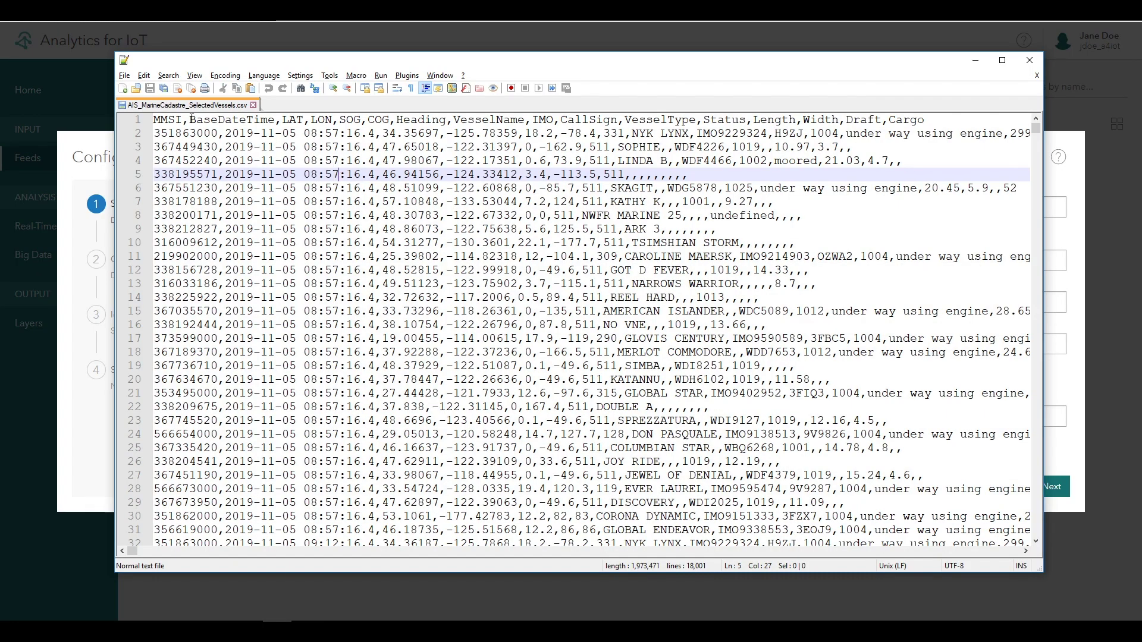
{"action": "left_click_drag", "start_coordinate": [191, 120], "coordinate": [275, 123]}
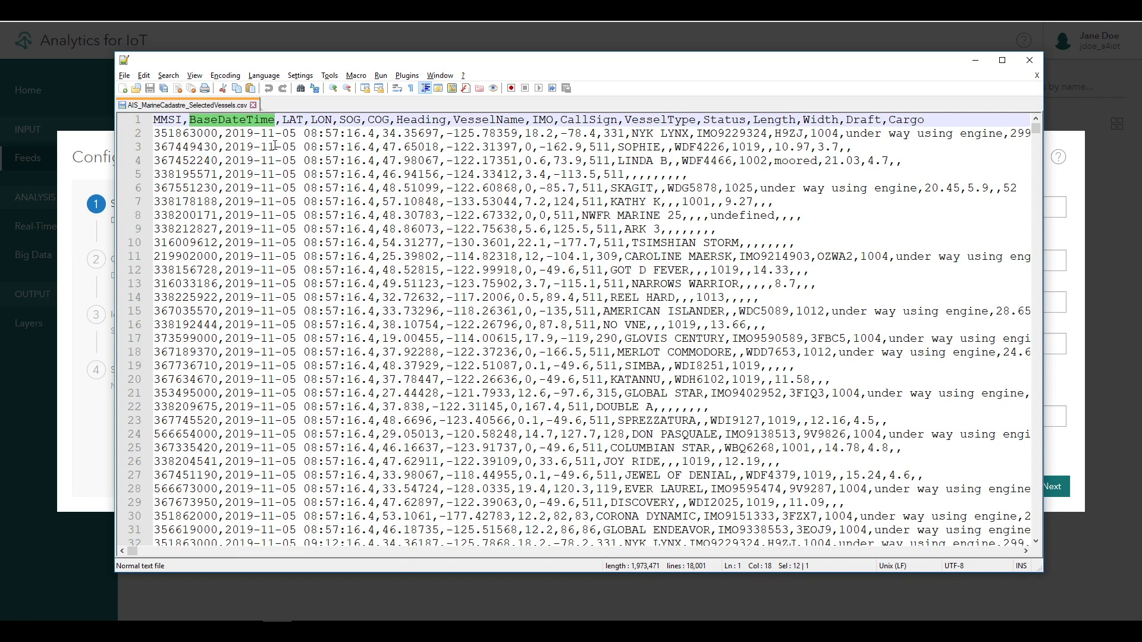
{"action": "key", "text": "alt+Tab"}
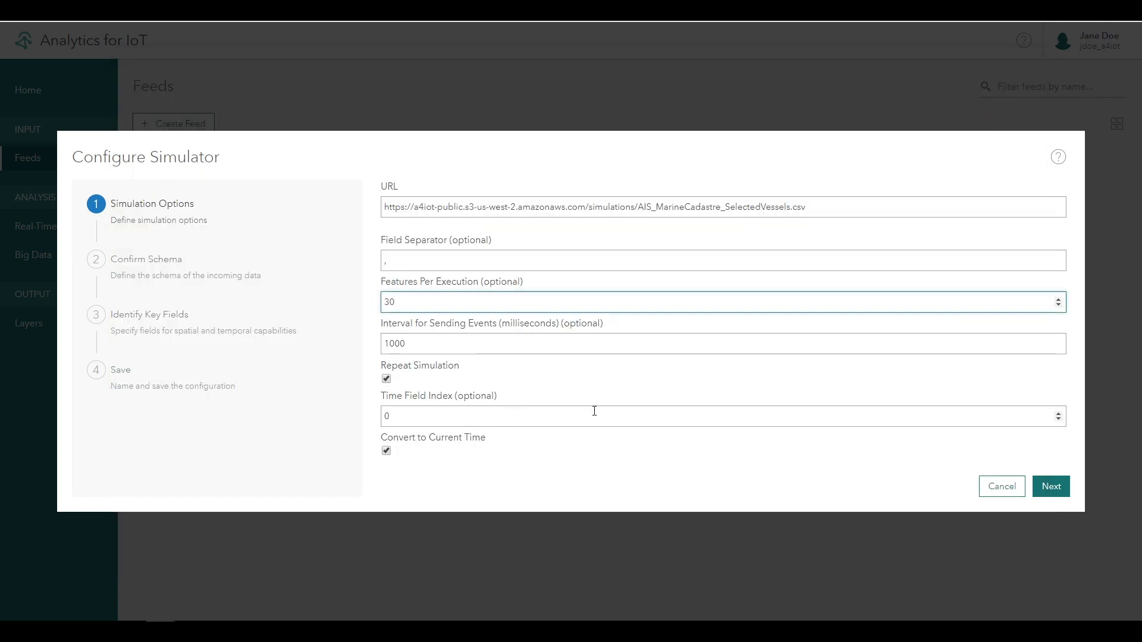
Set Time Field Index to 1 for BaseDateTime and submit the simulator options
{"action": "left_click", "coordinate": [1059, 412]}
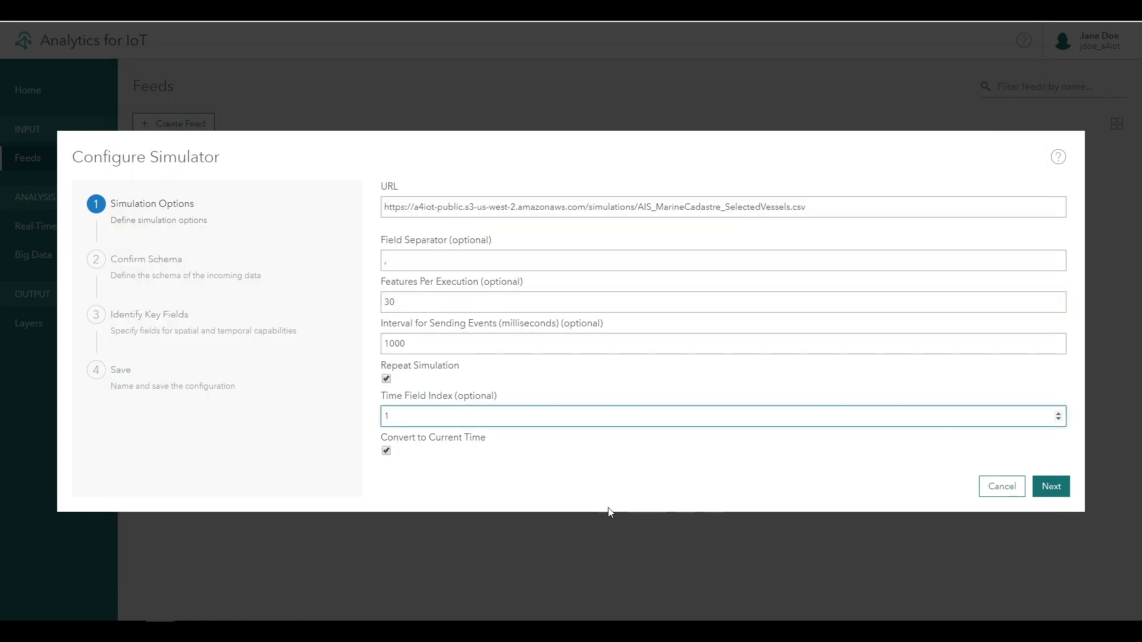
{"action": "left_click", "coordinate": [436, 480]}
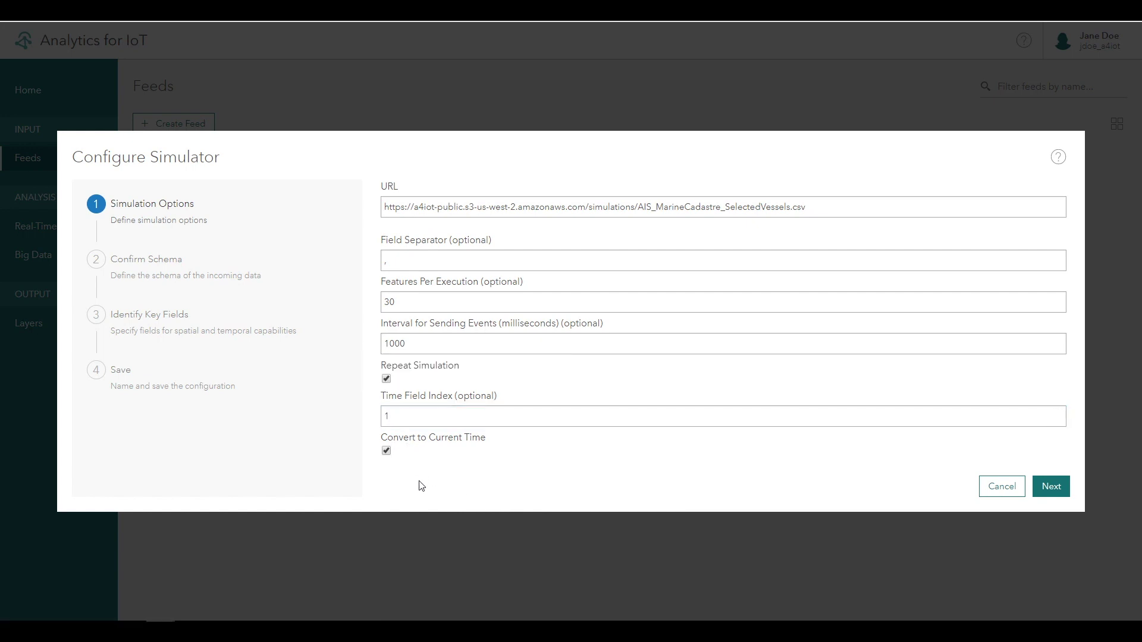
{"action": "mouse_move", "coordinate": [447, 444]}
{"action": "left_click", "coordinate": [1058, 496]}
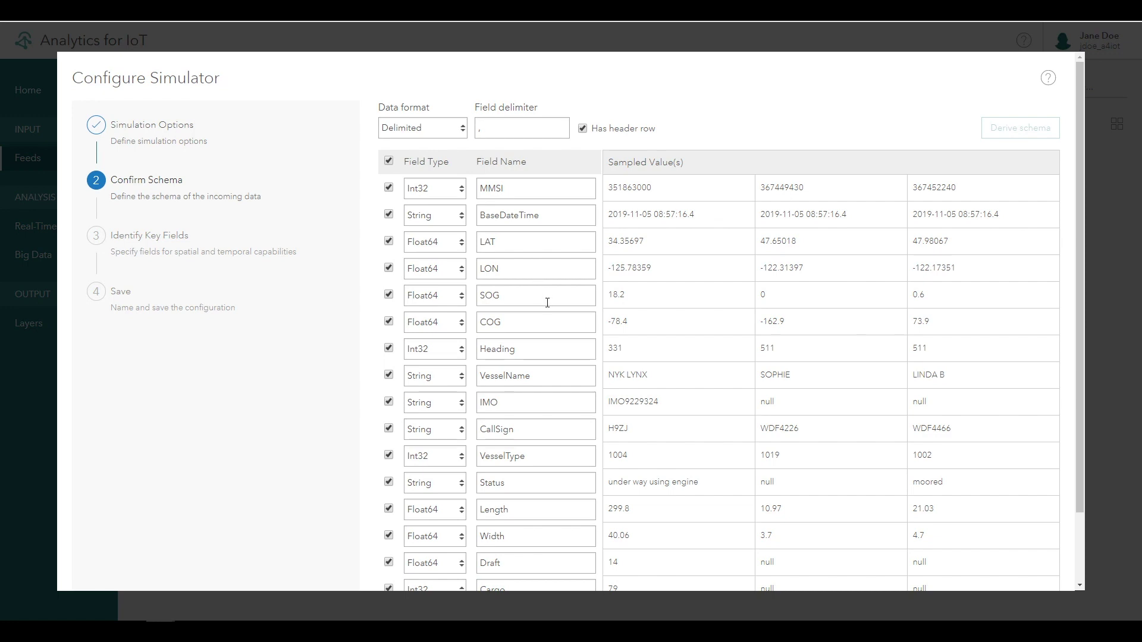
Rename the SOG field to SpeedOverGround and COG to CourseOverGround
{"action": "double_click", "coordinate": [488, 296]}
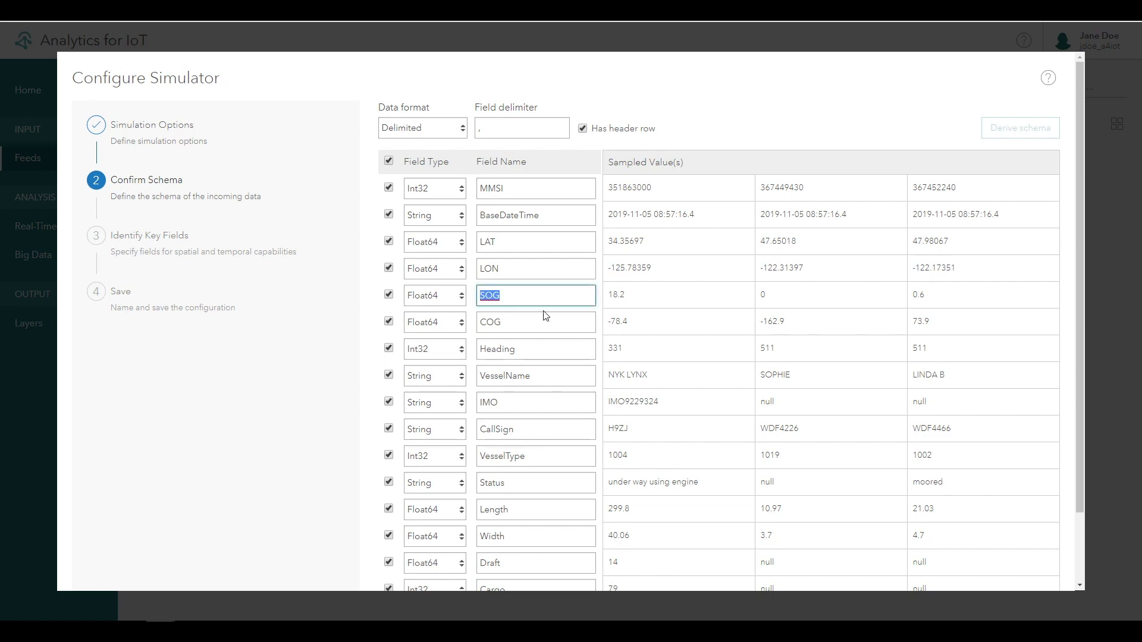
{"action": "type", "text": "SpeedOverGround"}
{"action": "double_click", "coordinate": [491, 323]}
{"action": "type", "text": "C"}
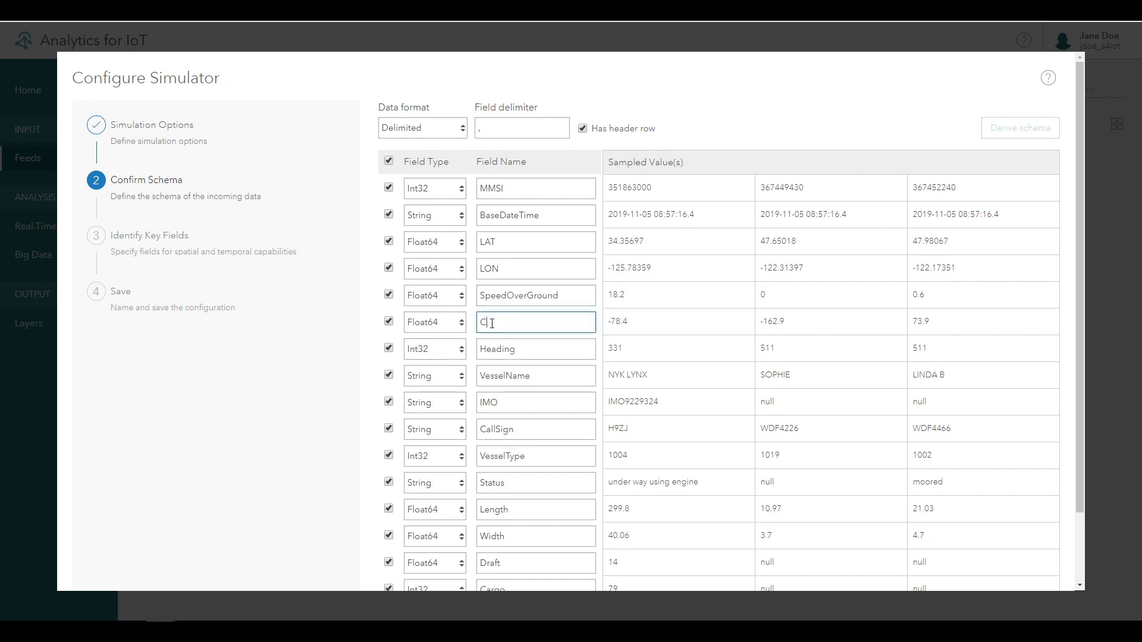
{"action": "type", "text": "ourseOverGround"}
Keep MMSI typed as Int32 and confirm the schema
{"action": "double_click", "coordinate": [636, 188]}
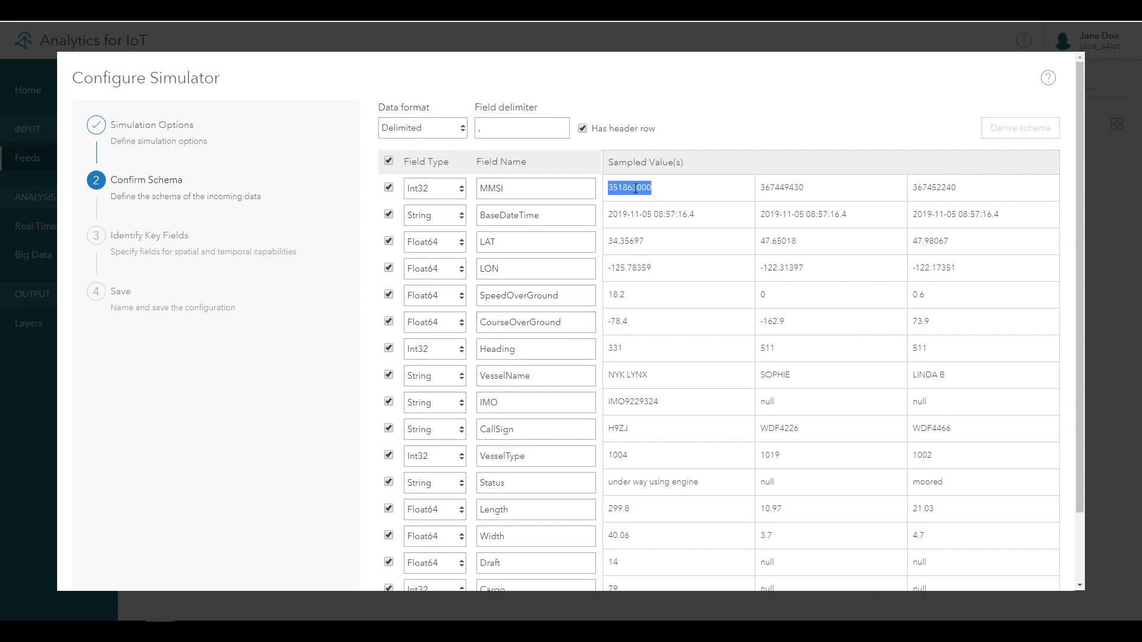
{"action": "key", "text": "alt+Tab"}
{"action": "left_click", "coordinate": [432, 189]}
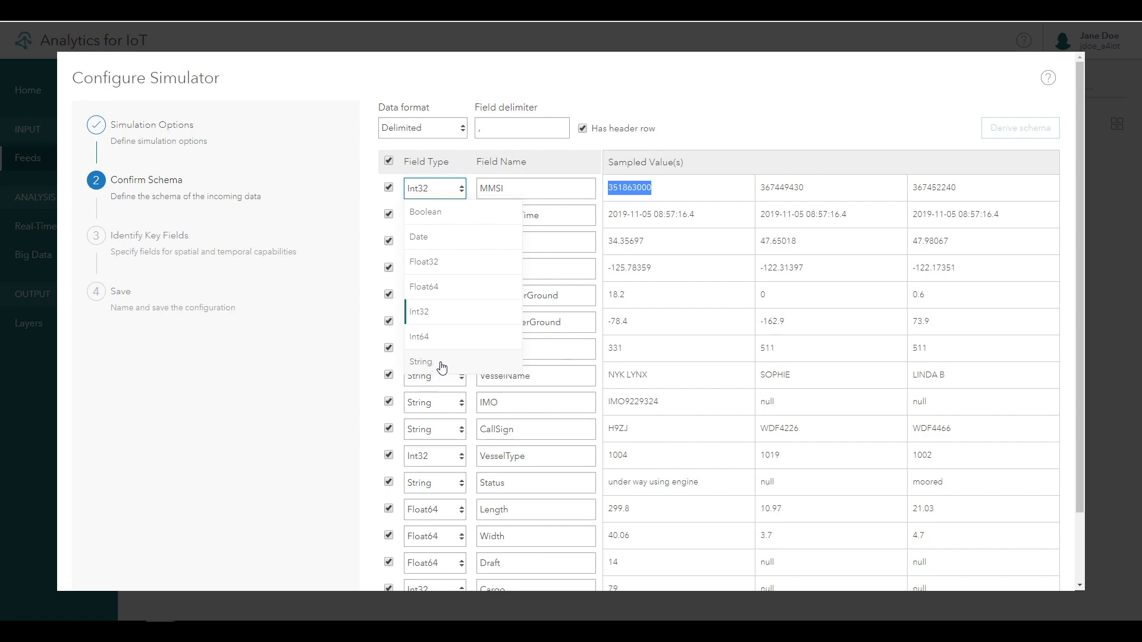
{"action": "left_click", "coordinate": [732, 144]}
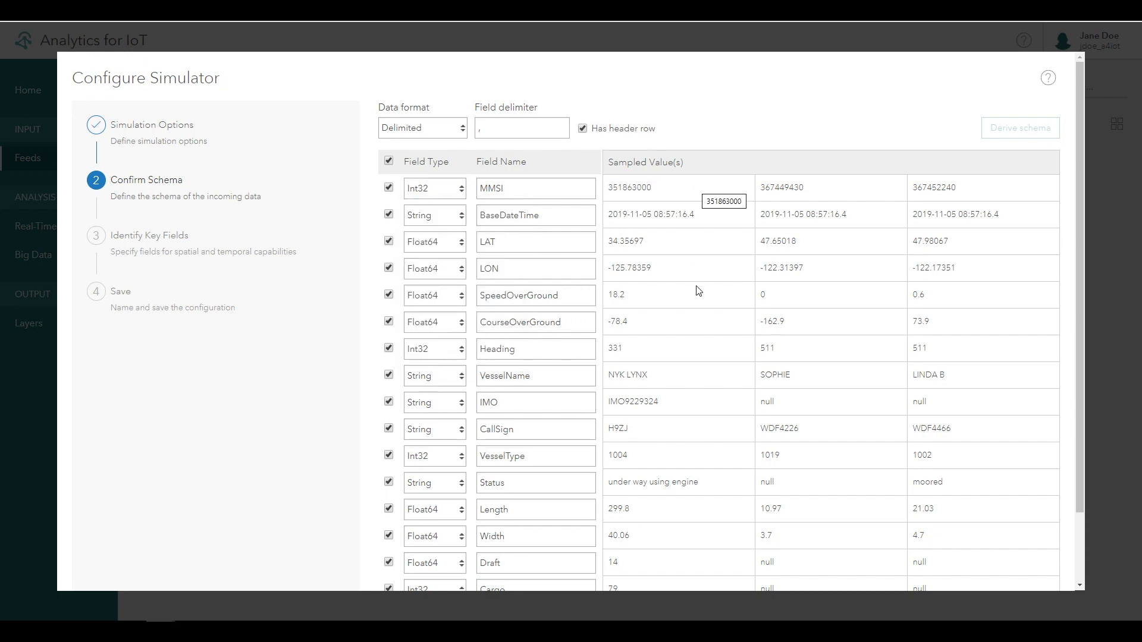
{"action": "scroll", "coordinate": [704, 305], "scroll_direction": "down", "scroll_amount": 3}
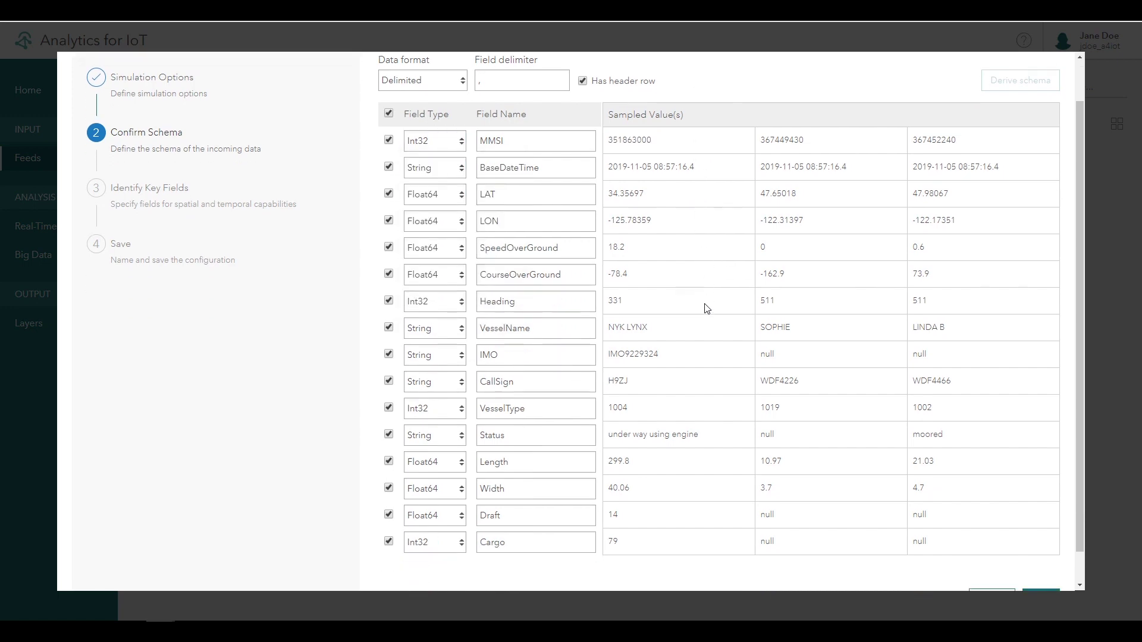
{"action": "left_click", "coordinate": [1038, 567]}
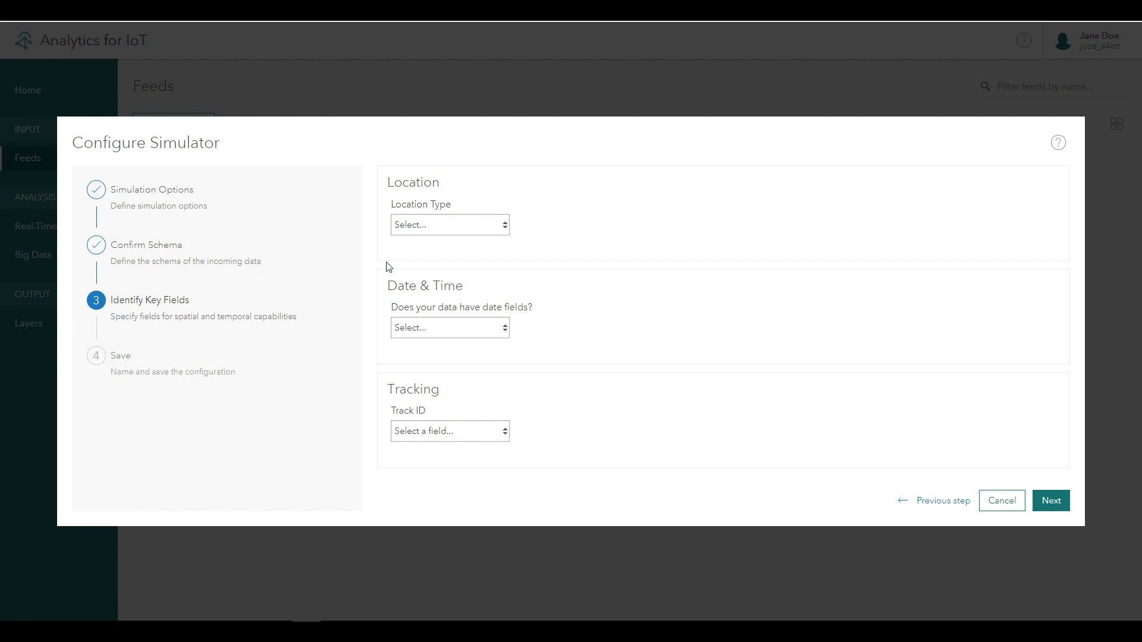
Locate features by X/Y fields, LON and LAT, with spatial reference 4326 GCS WGS 1984
{"action": "left_click", "coordinate": [434, 235]}
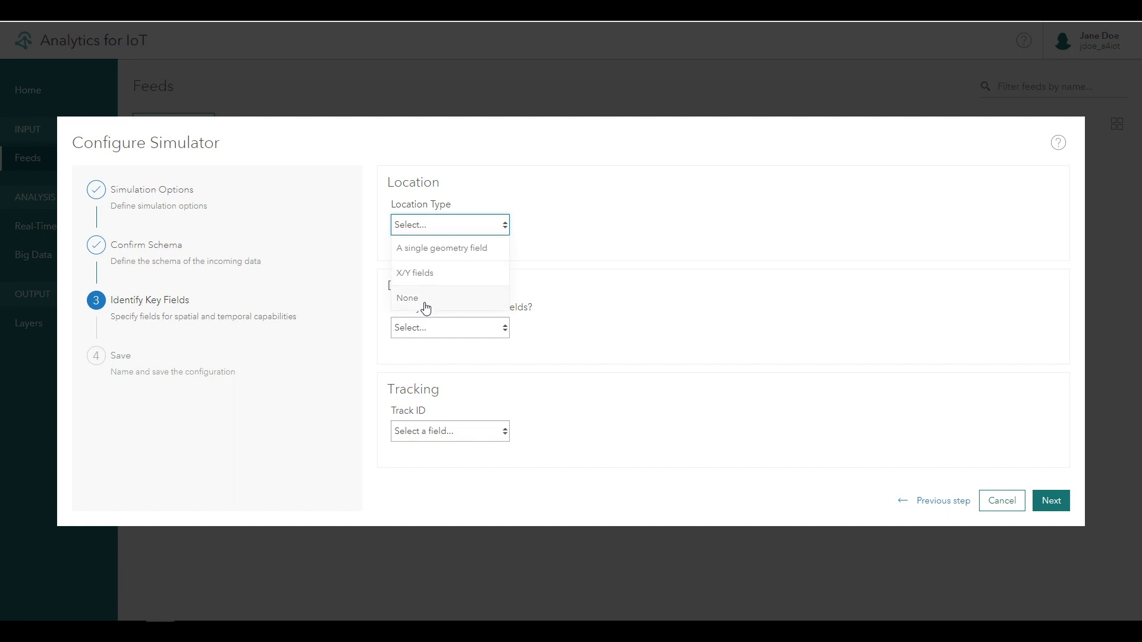
{"action": "left_click", "coordinate": [446, 280]}
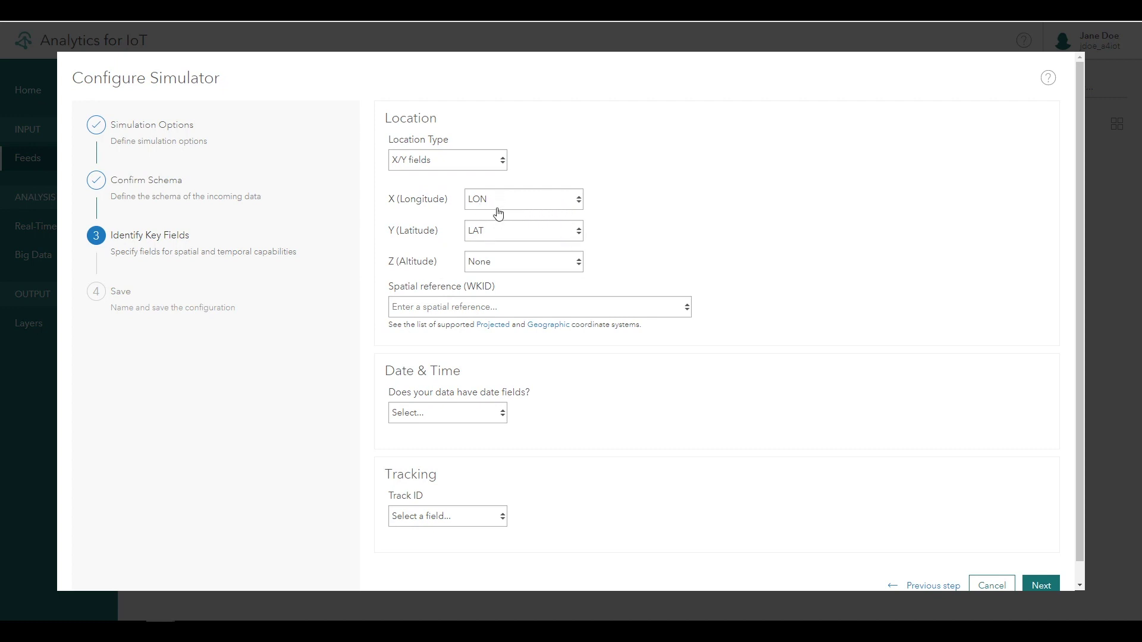
{"action": "left_click", "coordinate": [500, 314]}
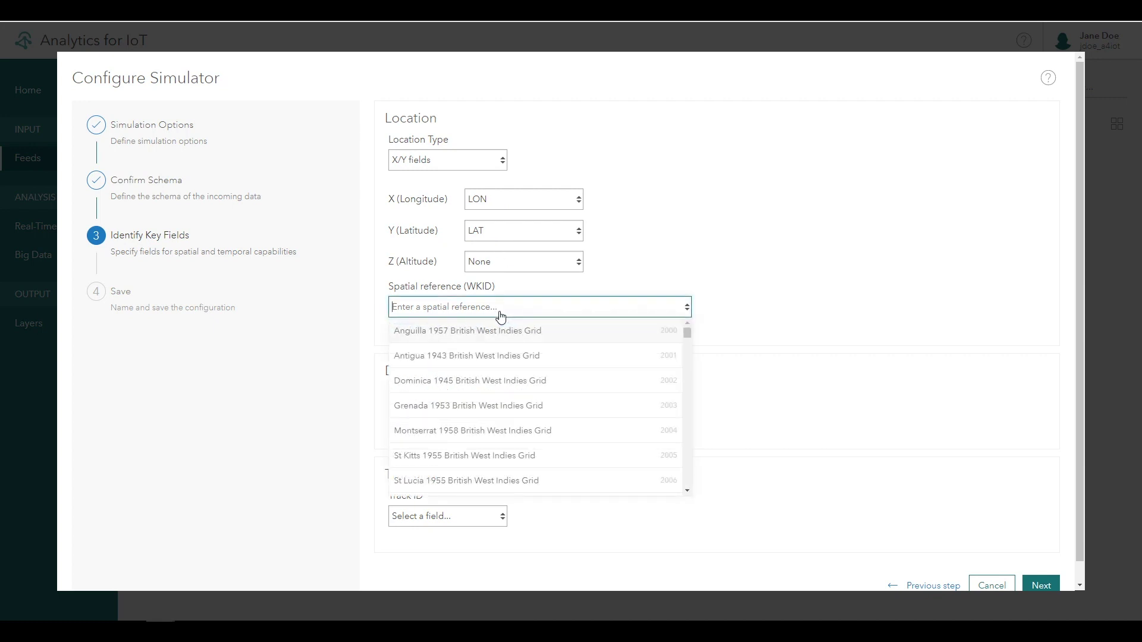
{"action": "type", "text": "4326"}
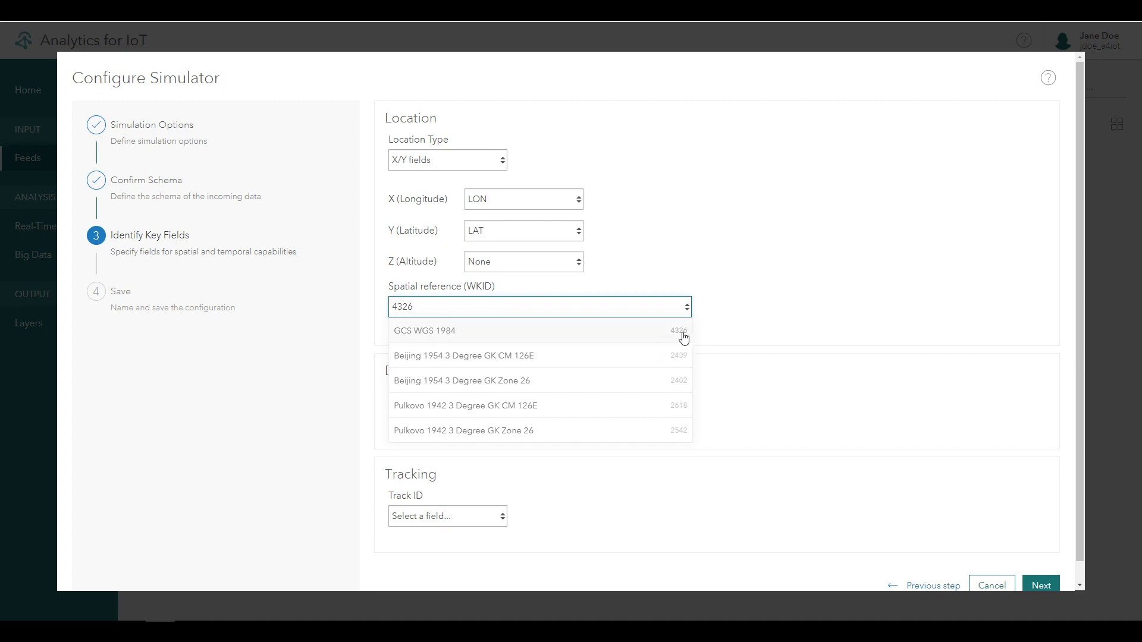
{"action": "left_click", "coordinate": [432, 336]}
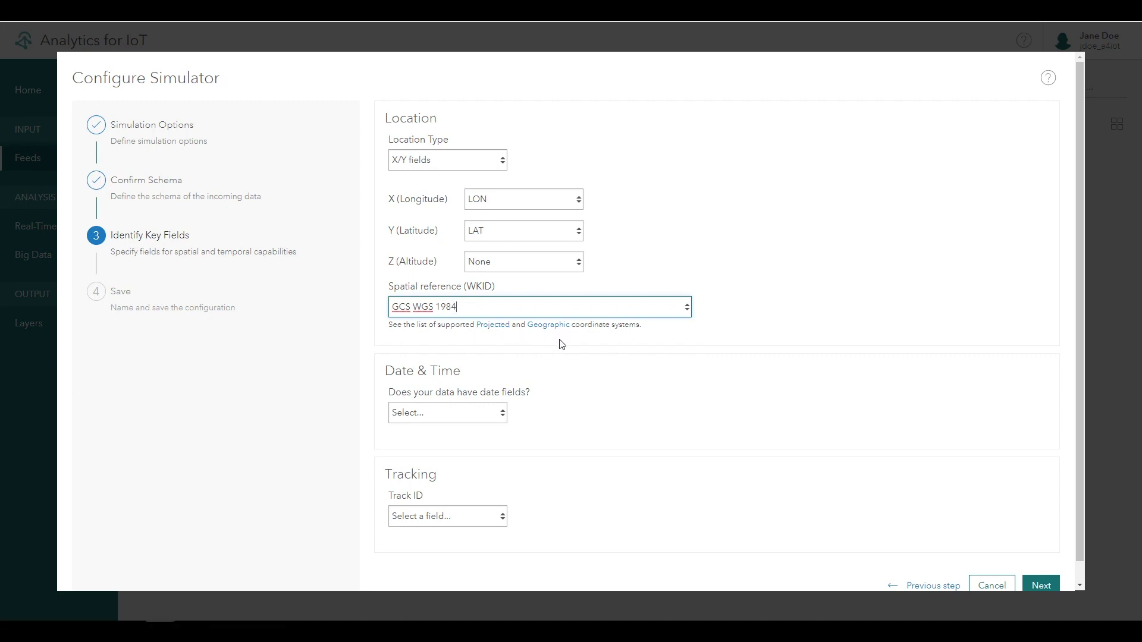
{"action": "scroll", "coordinate": [560, 343], "scroll_direction": "down", "scroll_amount": 1}
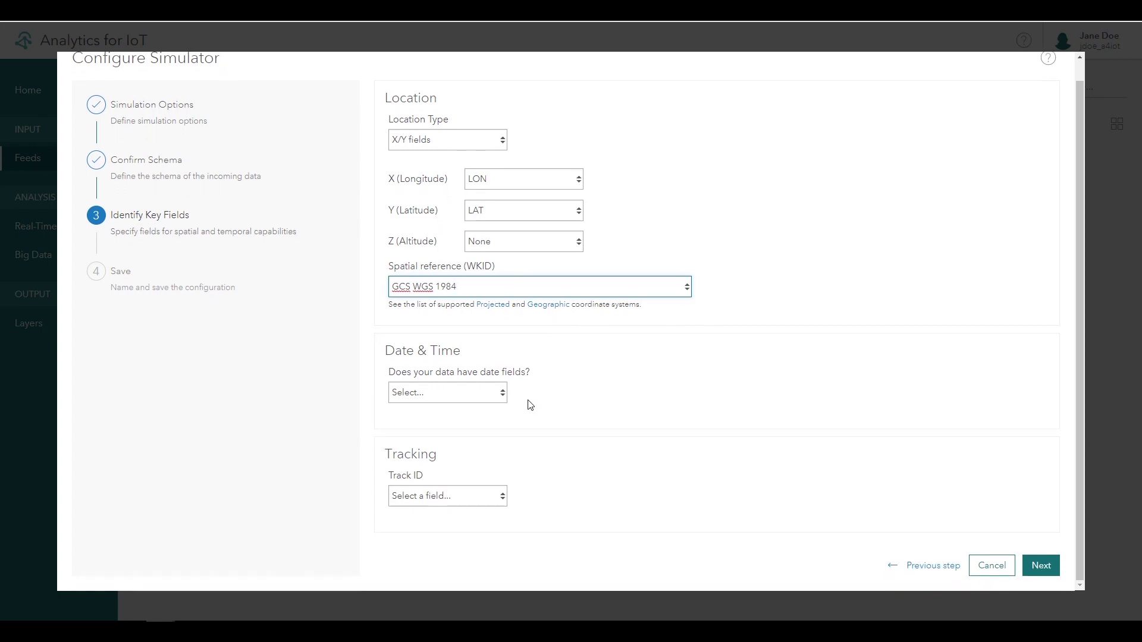
{"action": "left_click", "coordinate": [477, 393]}
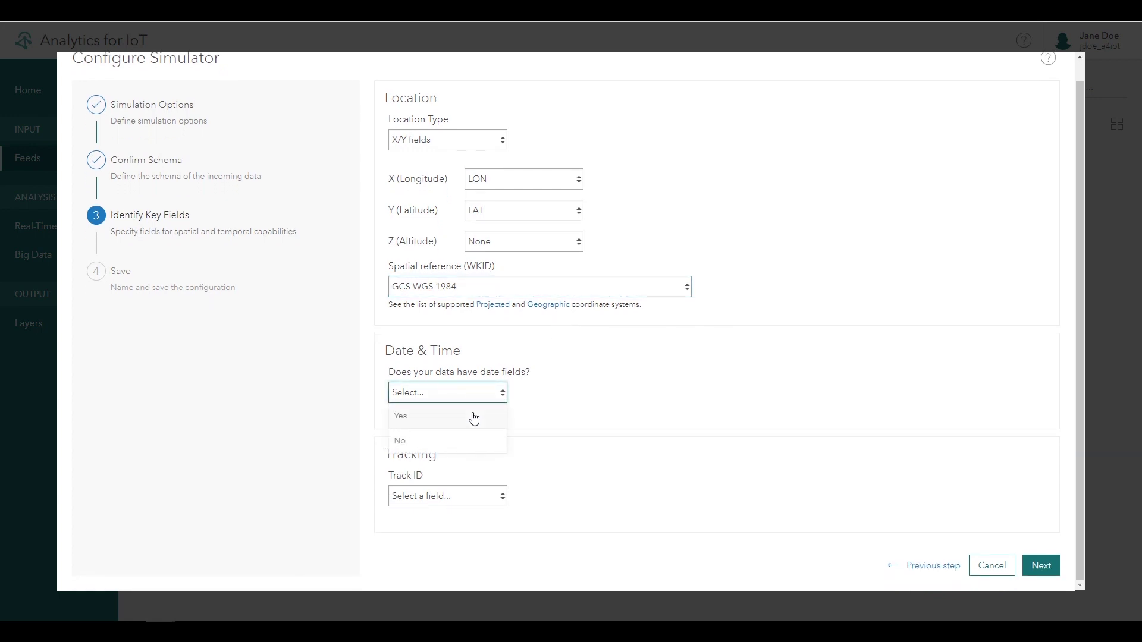
Mark the data as having date fields, with Date Format set to Other (String)
{"action": "left_click", "coordinate": [472, 415]}
{"action": "scroll", "coordinate": [562, 426], "scroll_direction": "down", "scroll_amount": 1}
{"action": "scroll", "coordinate": [562, 426], "scroll_direction": "down", "scroll_amount": 1}
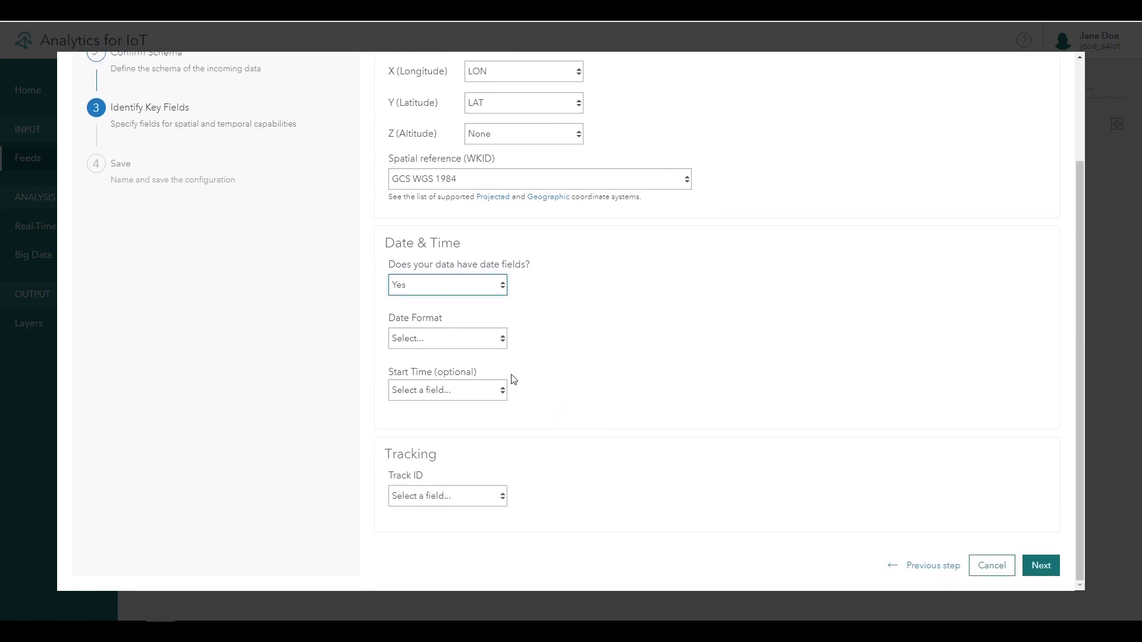
{"action": "left_click", "coordinate": [436, 344]}
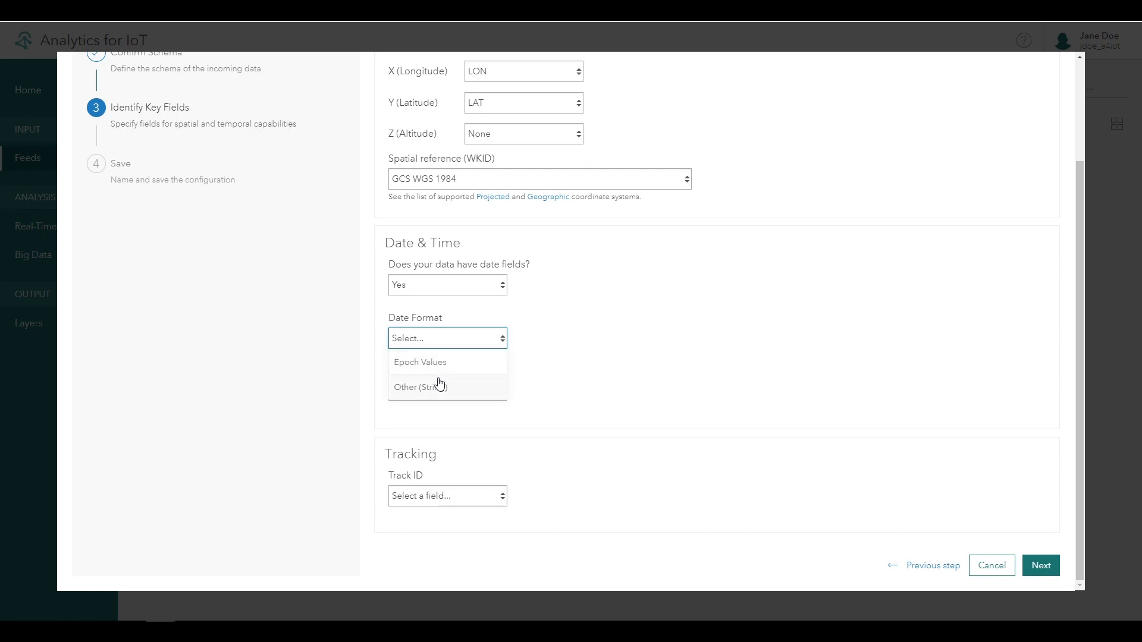
{"action": "left_click", "coordinate": [449, 394]}
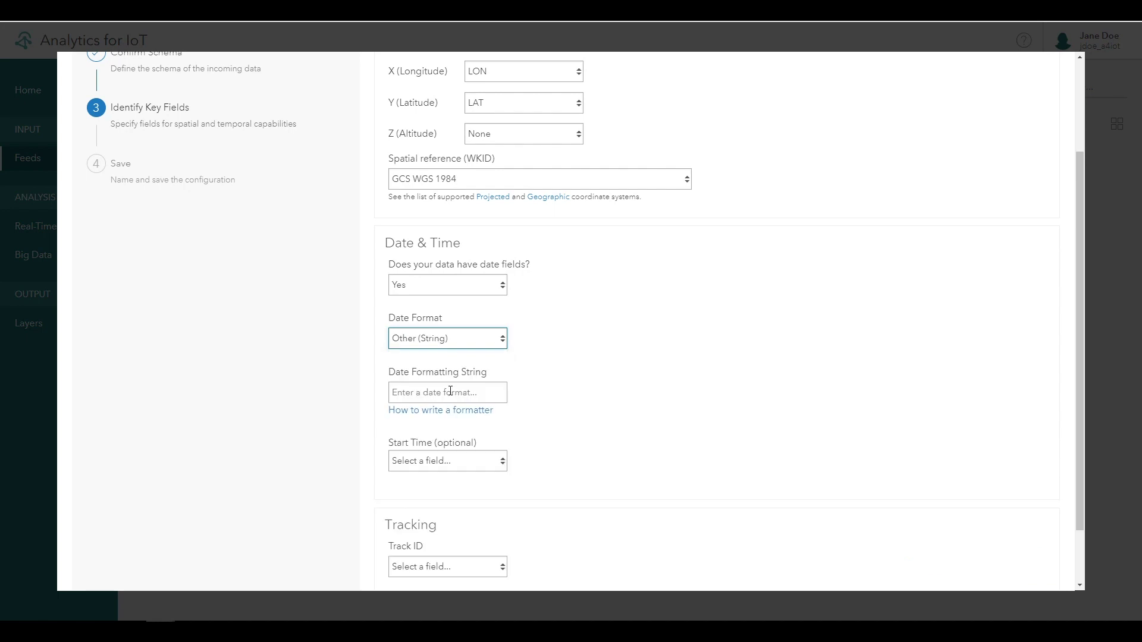
{"action": "mouse_move", "coordinate": [470, 383]}
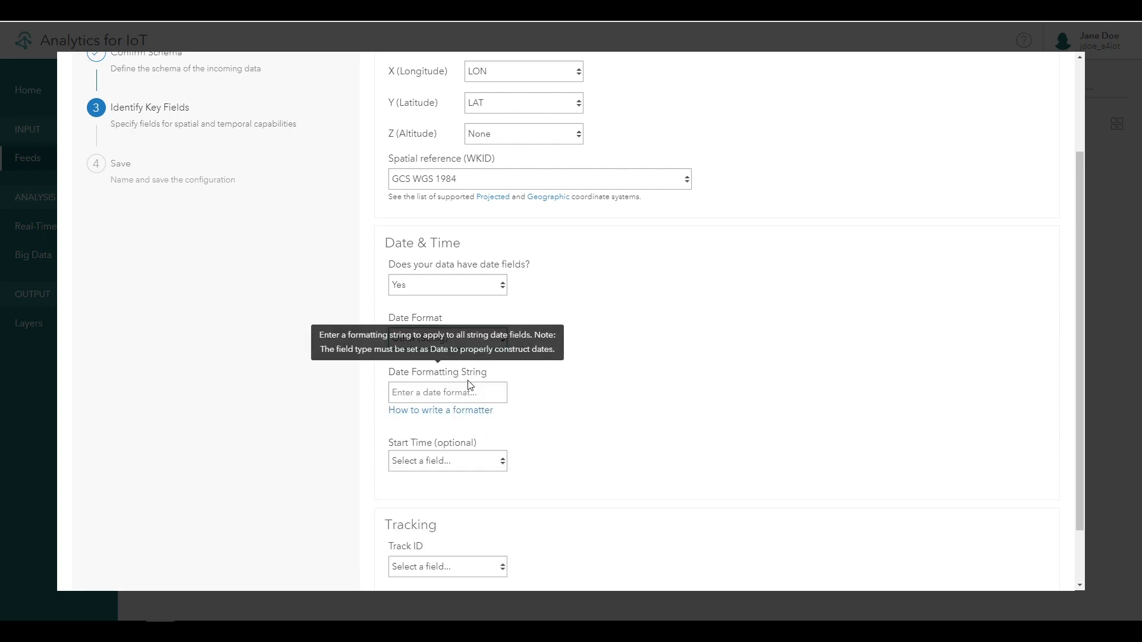
{"action": "left_click", "coordinate": [469, 417]}
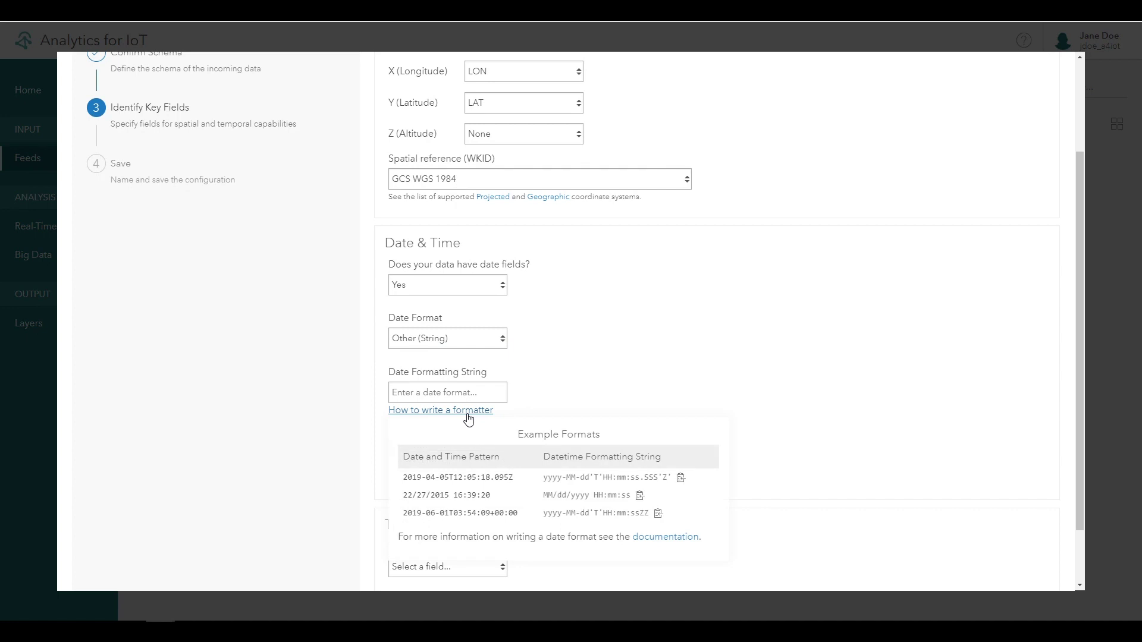
{"action": "left_click", "coordinate": [558, 411]}
Use BaseDateTime as Start Time with formatting string yyyy-MM-dd HH:mm:ss.S
{"action": "left_click", "coordinate": [467, 462]}
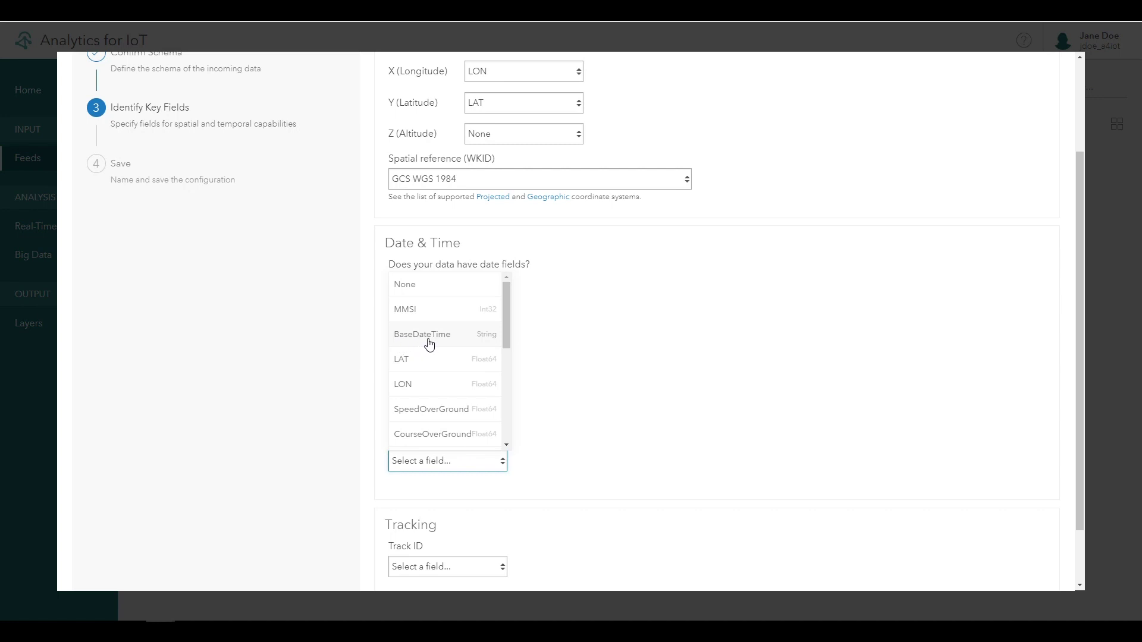
{"action": "left_click", "coordinate": [430, 344]}
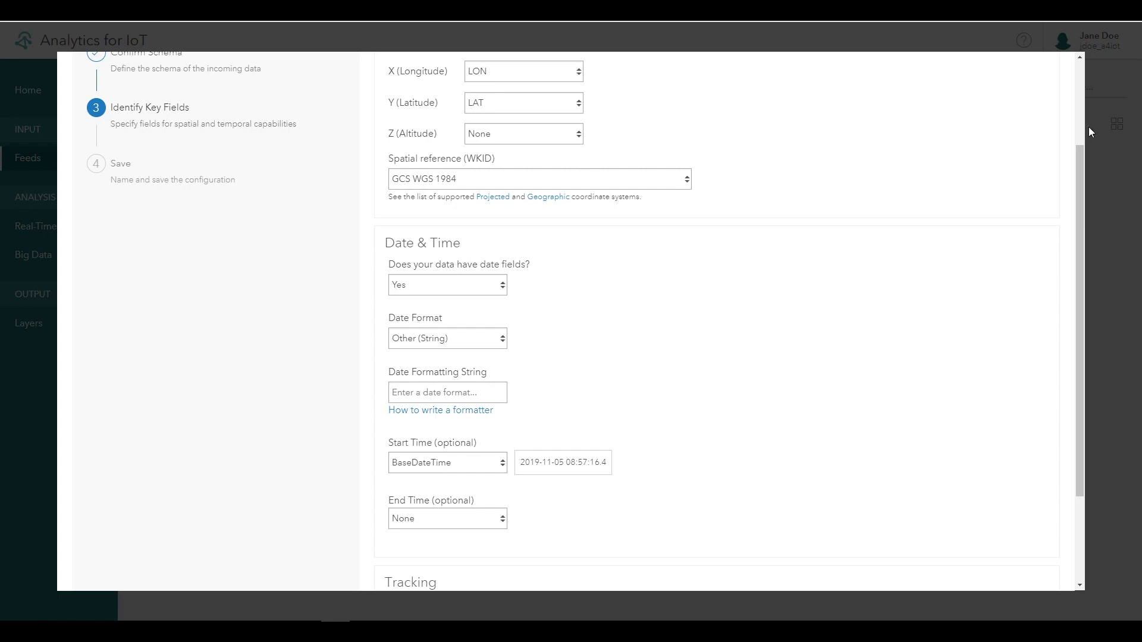
{"action": "left_click", "coordinate": [441, 395]}
{"action": "type", "text": "yyyy-MM-dd HH:mm:ss.S"}
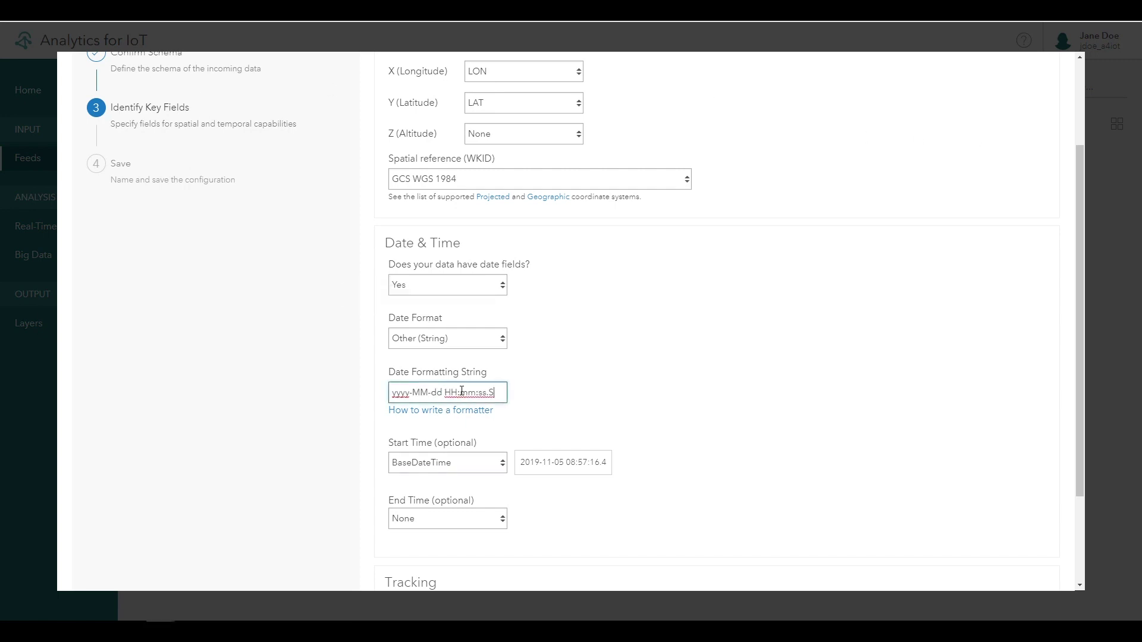
{"action": "left_click", "coordinate": [585, 416]}
{"action": "scroll", "coordinate": [584, 416], "scroll_direction": "down", "scroll_amount": 3}
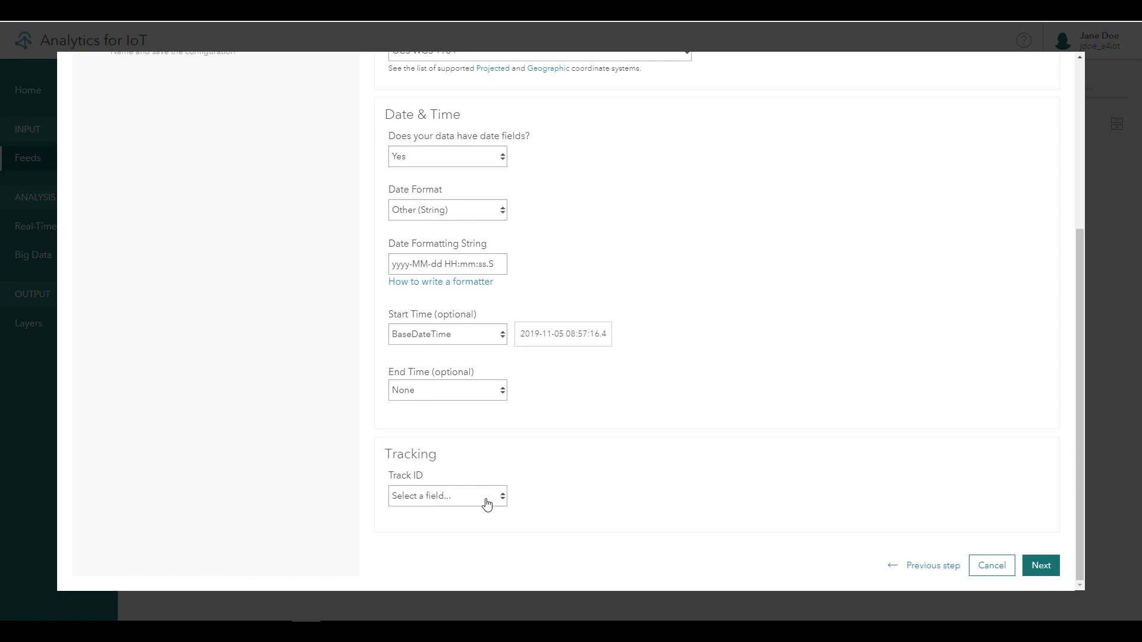
Choose MMSI as the Track ID field and advance to the Save step
{"action": "left_click", "coordinate": [489, 502]}
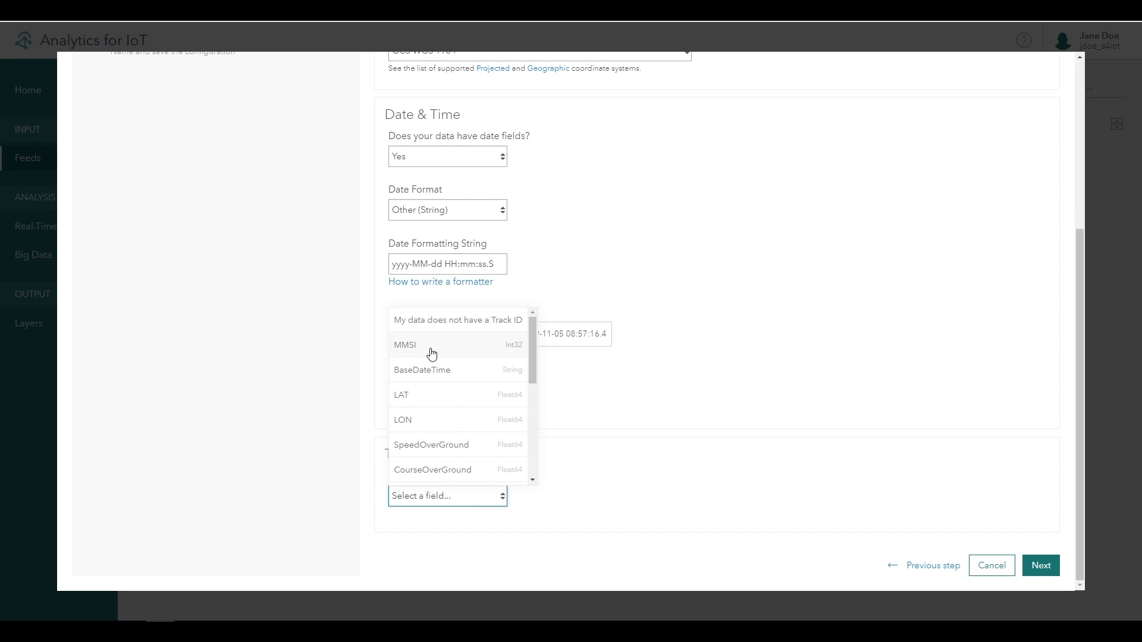
{"action": "left_click", "coordinate": [432, 354]}
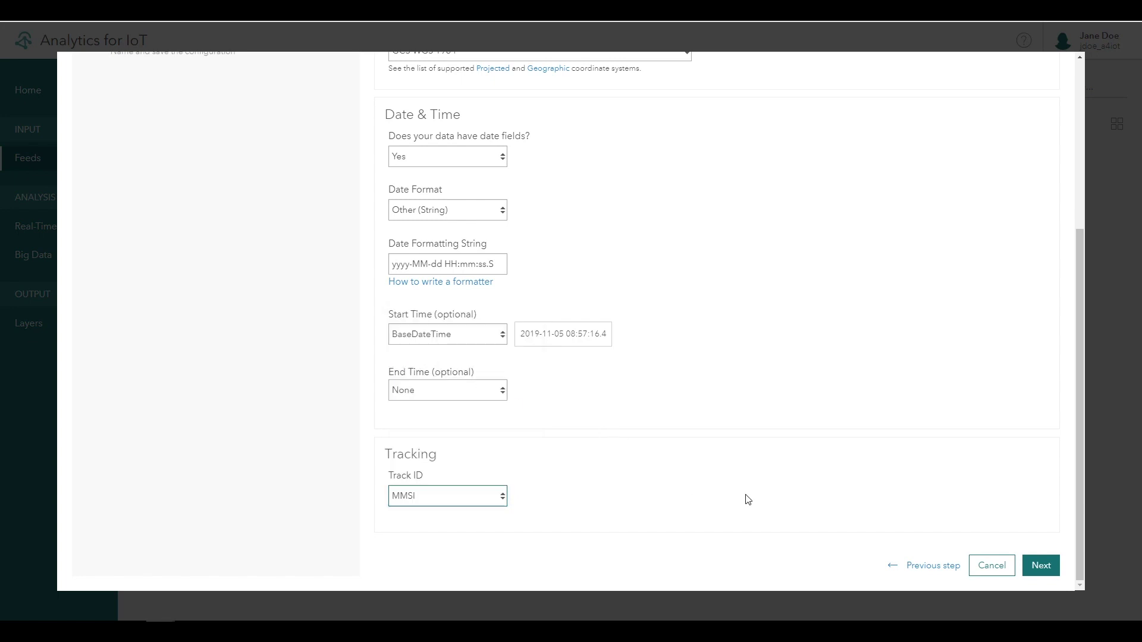
{"action": "left_click", "coordinate": [1044, 566]}
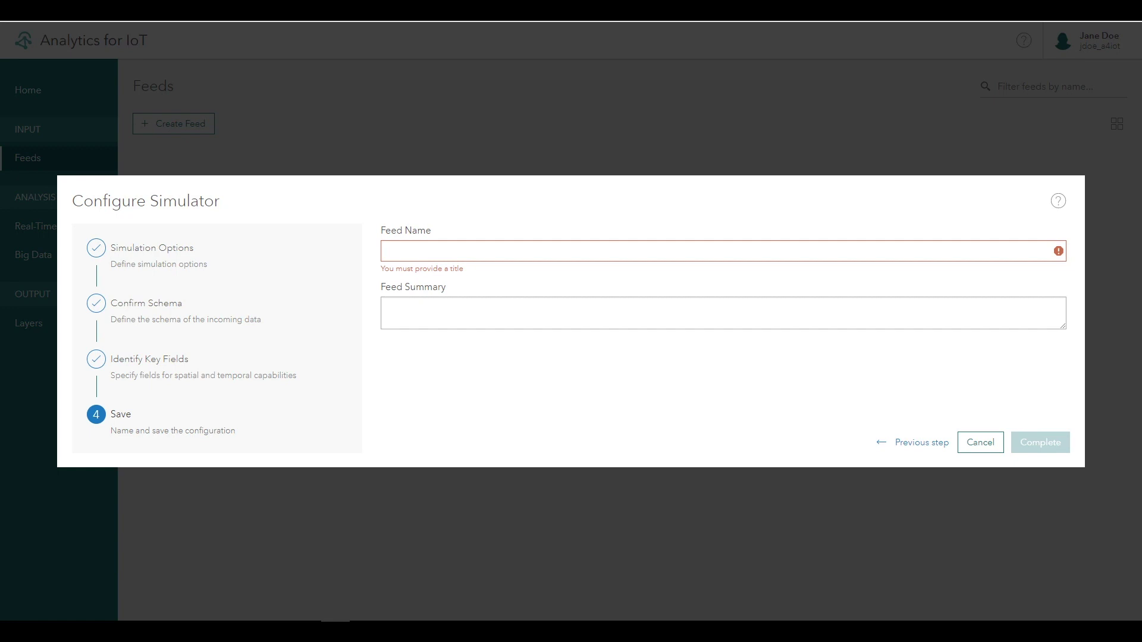
Create the feed named ship_positions_simulation with the pasted AIS ship-positions summary
{"action": "left_click", "coordinate": [453, 246]}
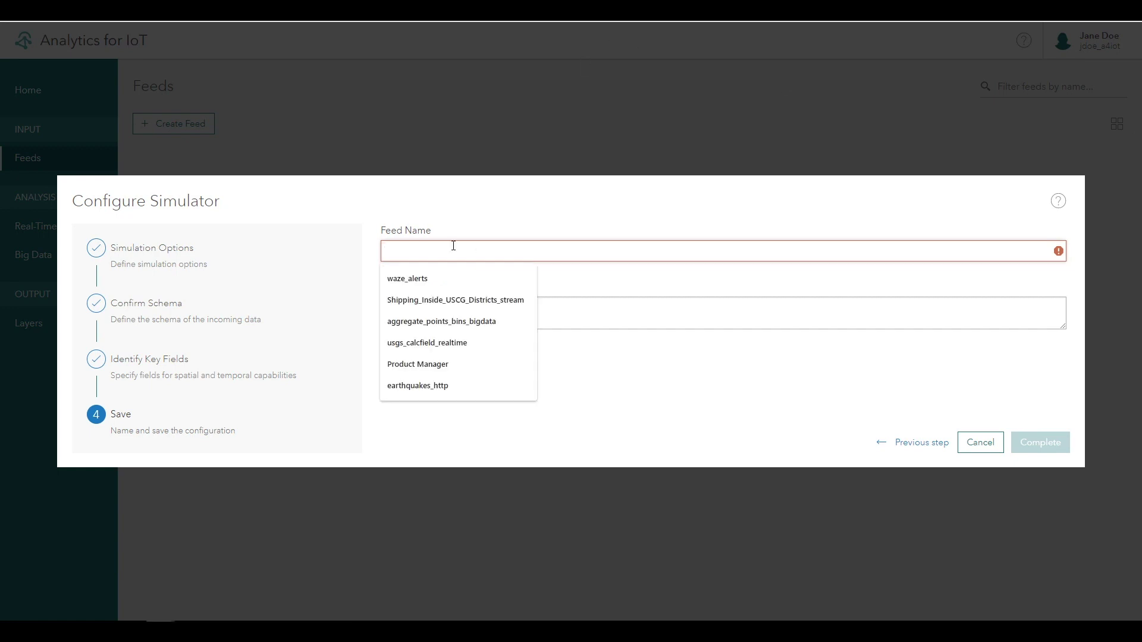
{"action": "type", "text": "ship_positions_simulation"}
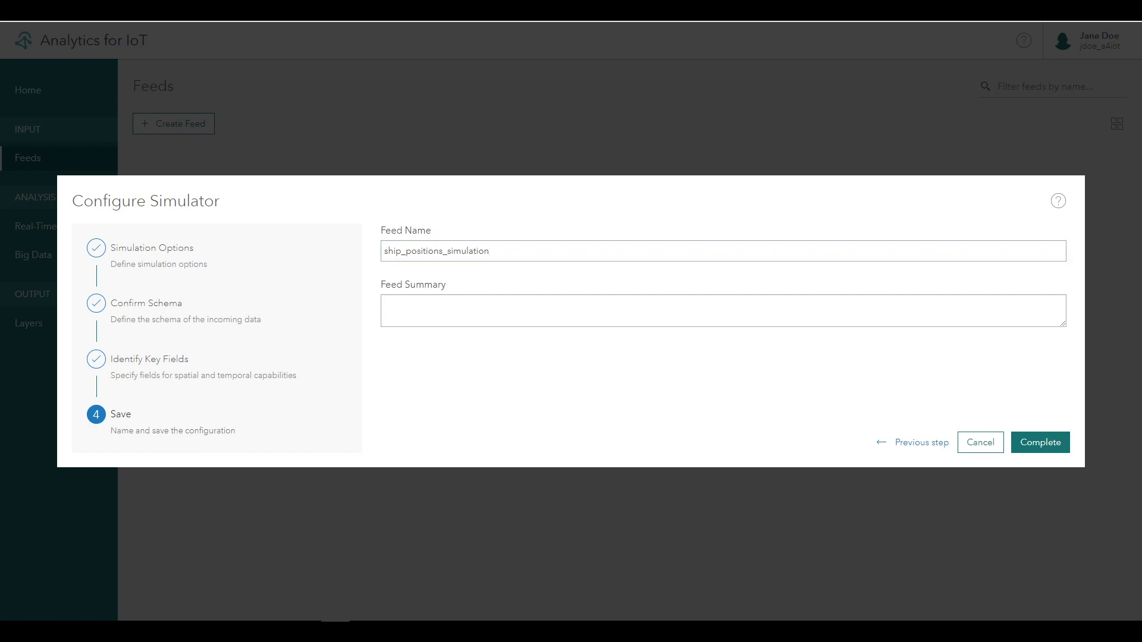
{"action": "left_click", "coordinate": [480, 304]}
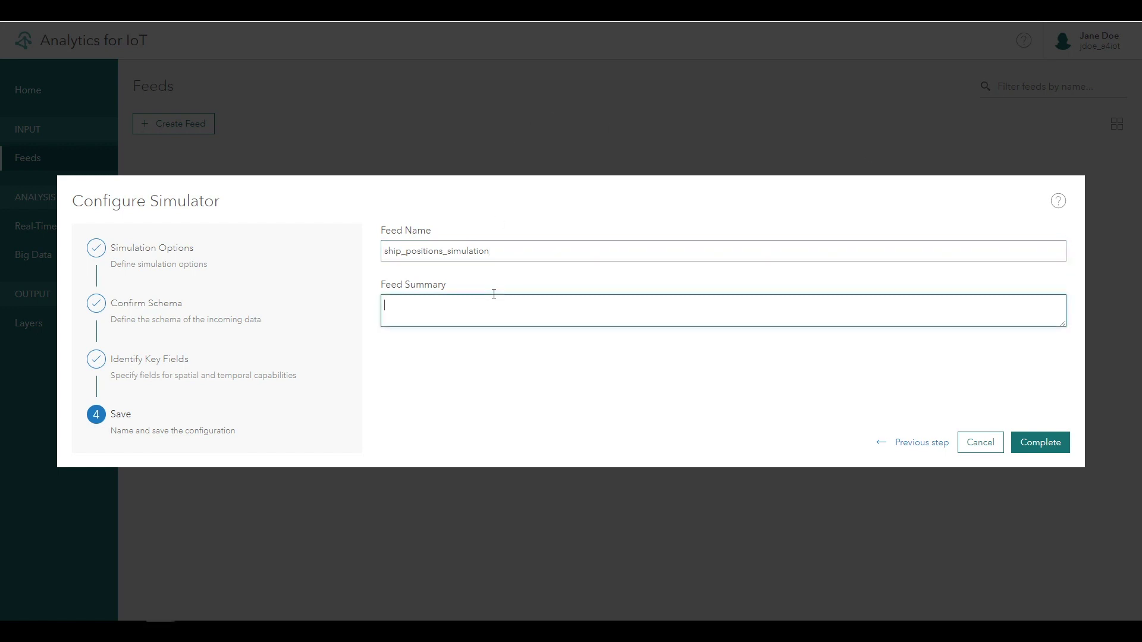
{"action": "type", "text": "Simulated AIS ship positions from the Marine Cadastre Automatic Identification System"}
{"action": "left_click", "coordinate": [1051, 442]}
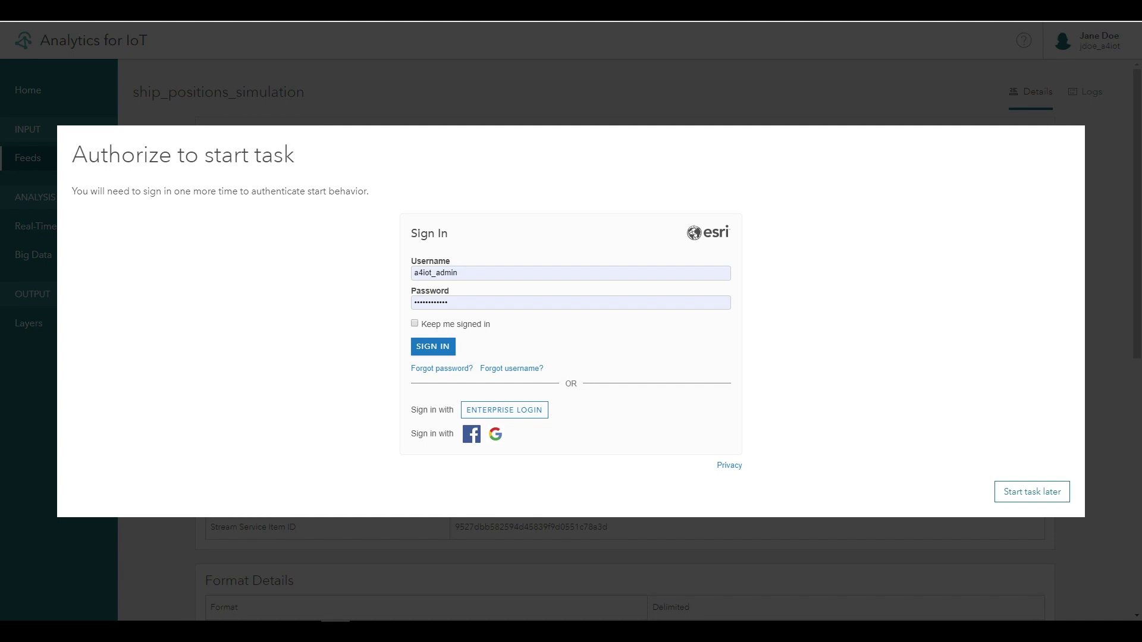
Authorize starting the feed by signing in with the feed owner's username and password
{"action": "double_click", "coordinate": [437, 272]}
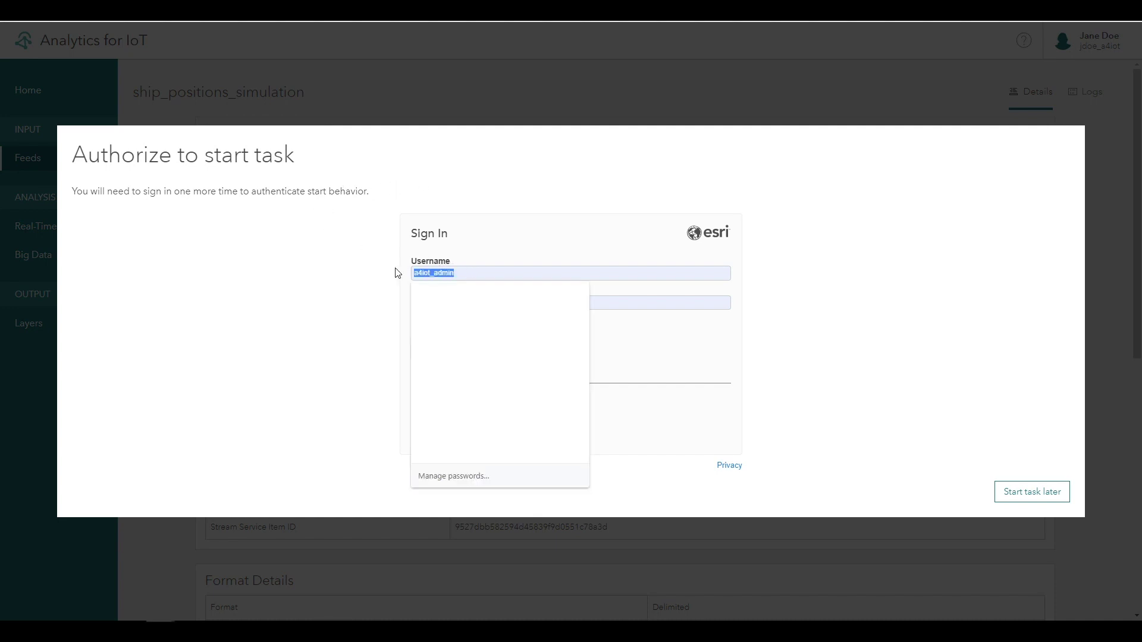
{"action": "type", "text": "jdoe_a4iot"}
{"action": "key", "text": "Tab"}
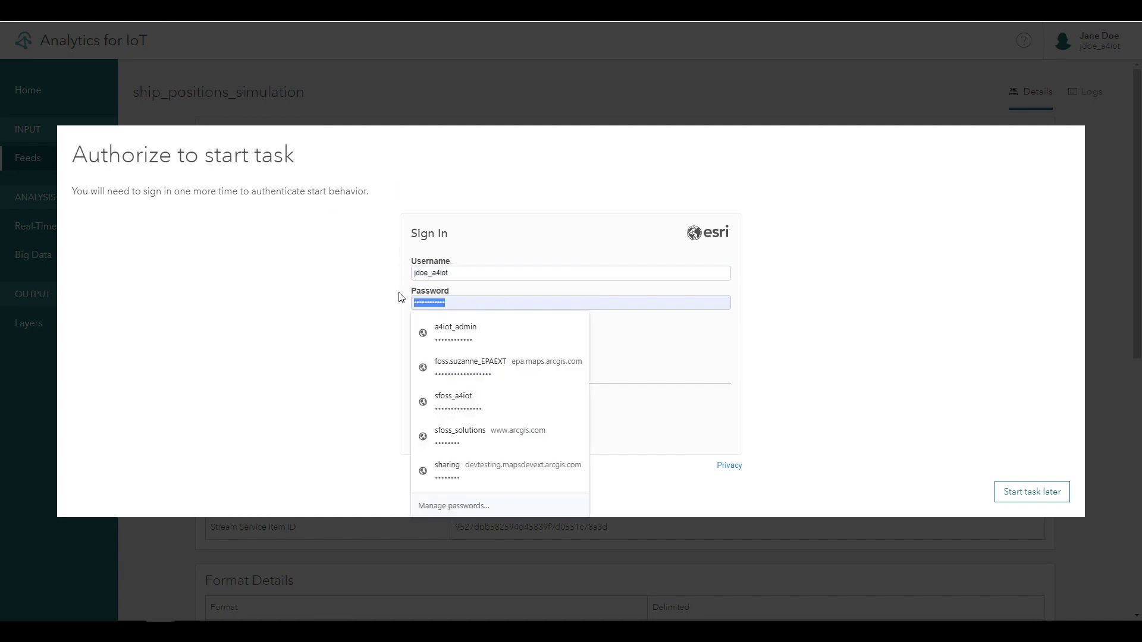
{"action": "type", "text": "•••"}
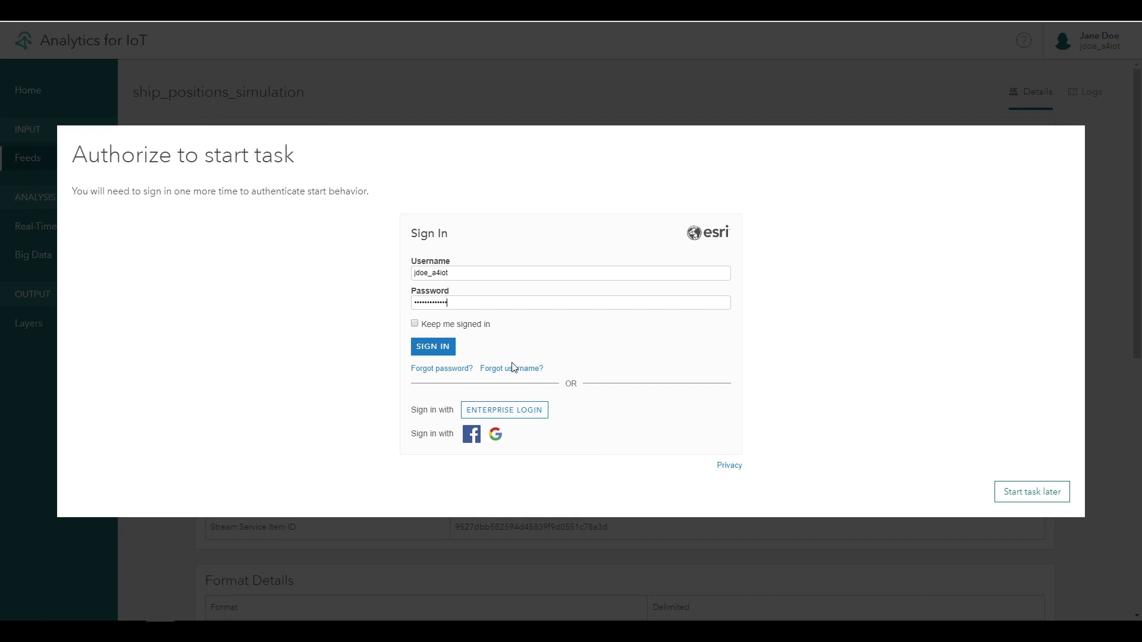
{"action": "left_click", "coordinate": [443, 349]}
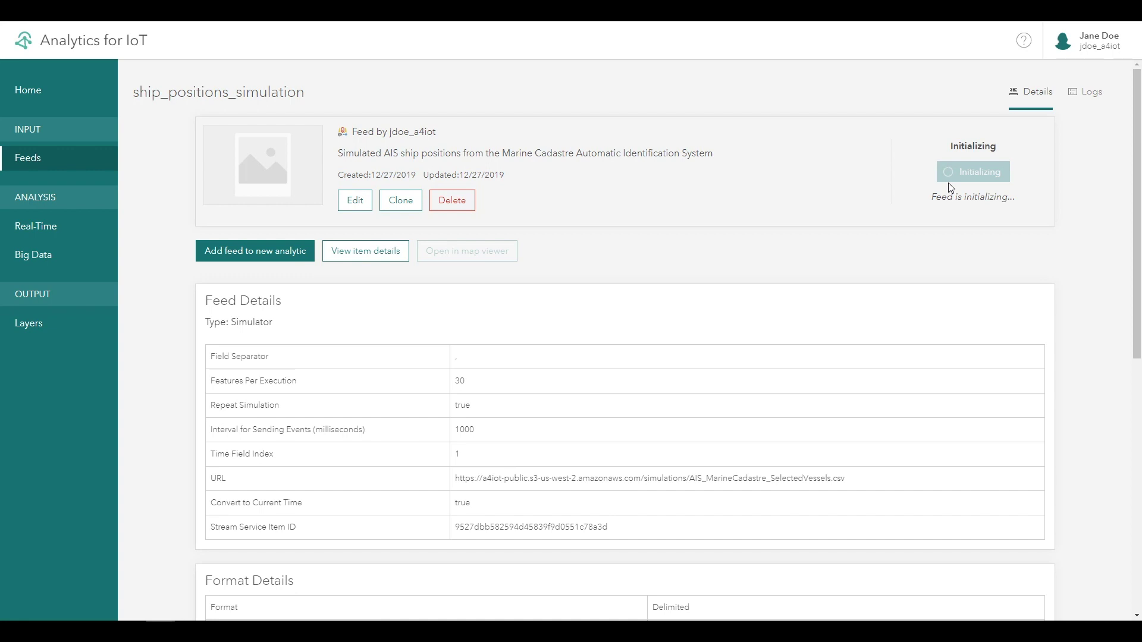
Review the running feed's Feed, Format and Schema Details, noting the SpeedOverGround field
{"action": "scroll", "coordinate": [538, 366], "scroll_direction": "down", "scroll_amount": 2}
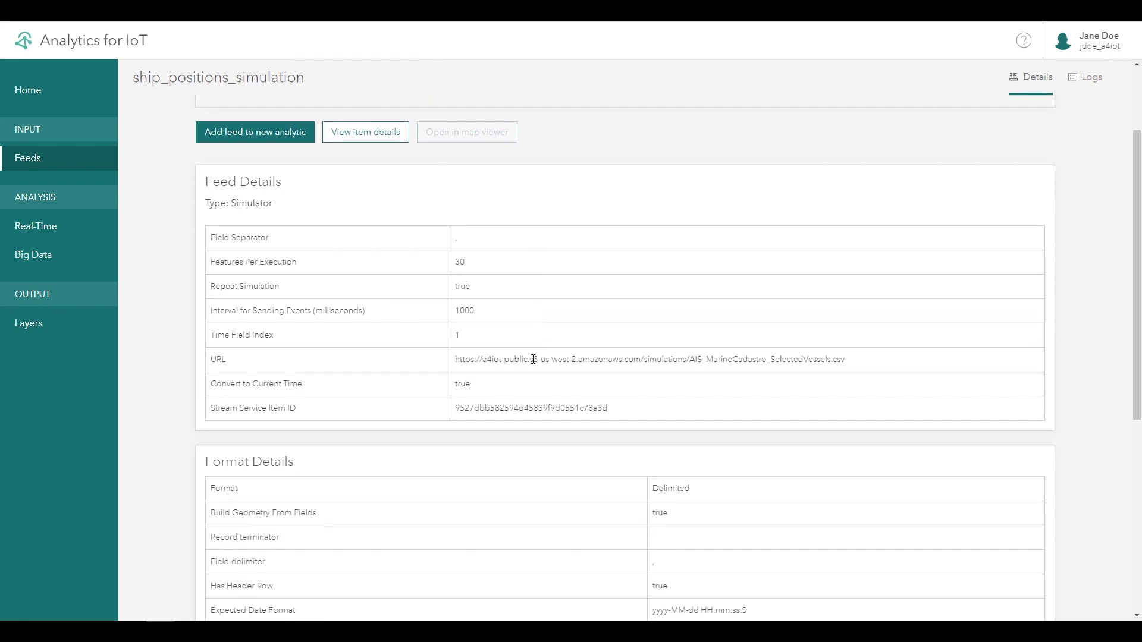
{"action": "scroll", "coordinate": [533, 360], "scroll_direction": "down", "scroll_amount": 6}
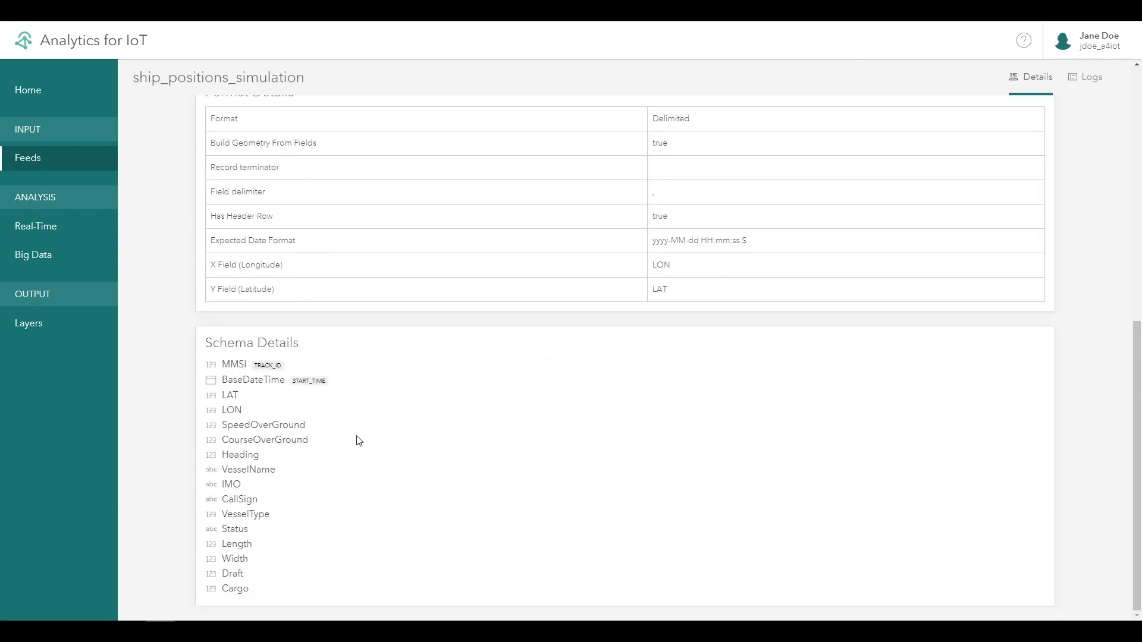
{"action": "left_click_drag", "start_coordinate": [221, 424], "coordinate": [325, 428]}
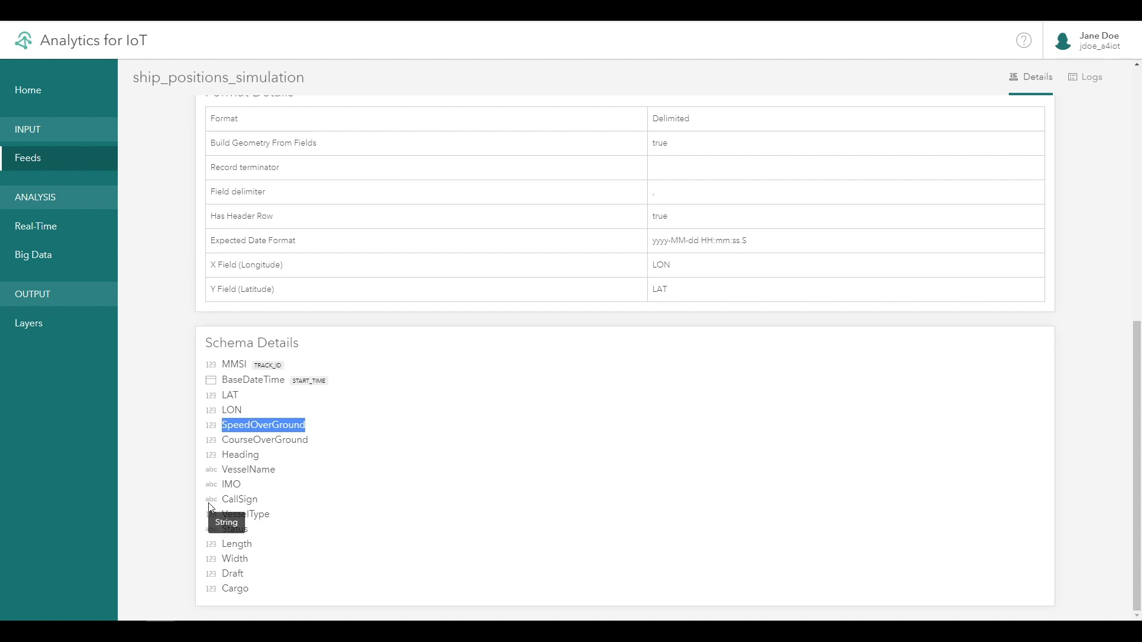
{"action": "left_click", "coordinate": [365, 500]}
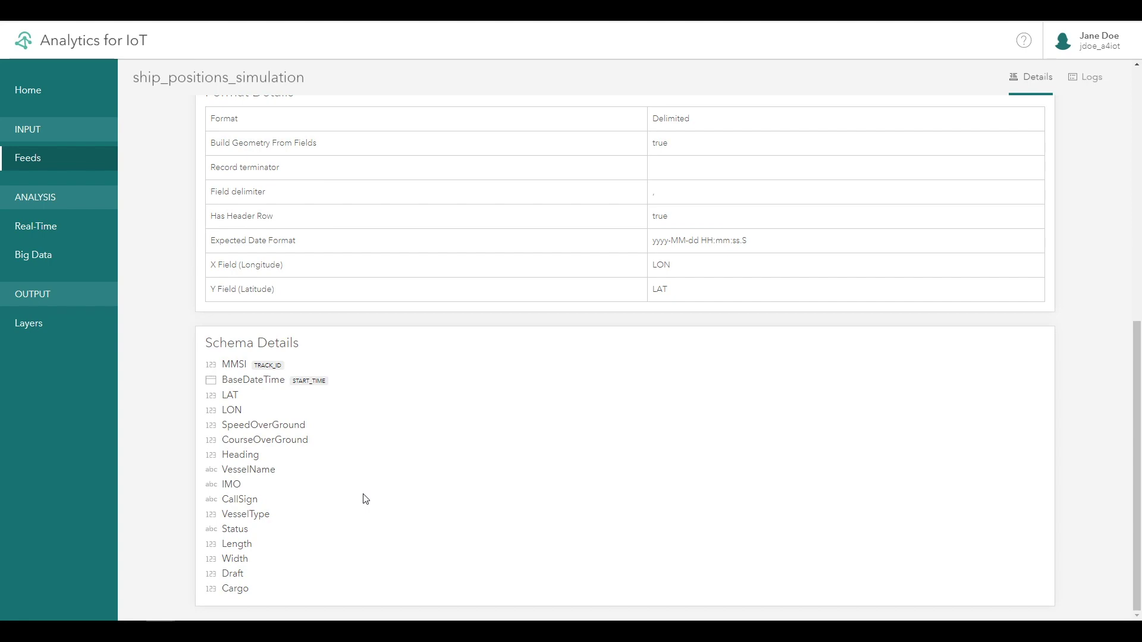
{"action": "scroll", "coordinate": [365, 500], "scroll_direction": "up", "scroll_amount": 10}
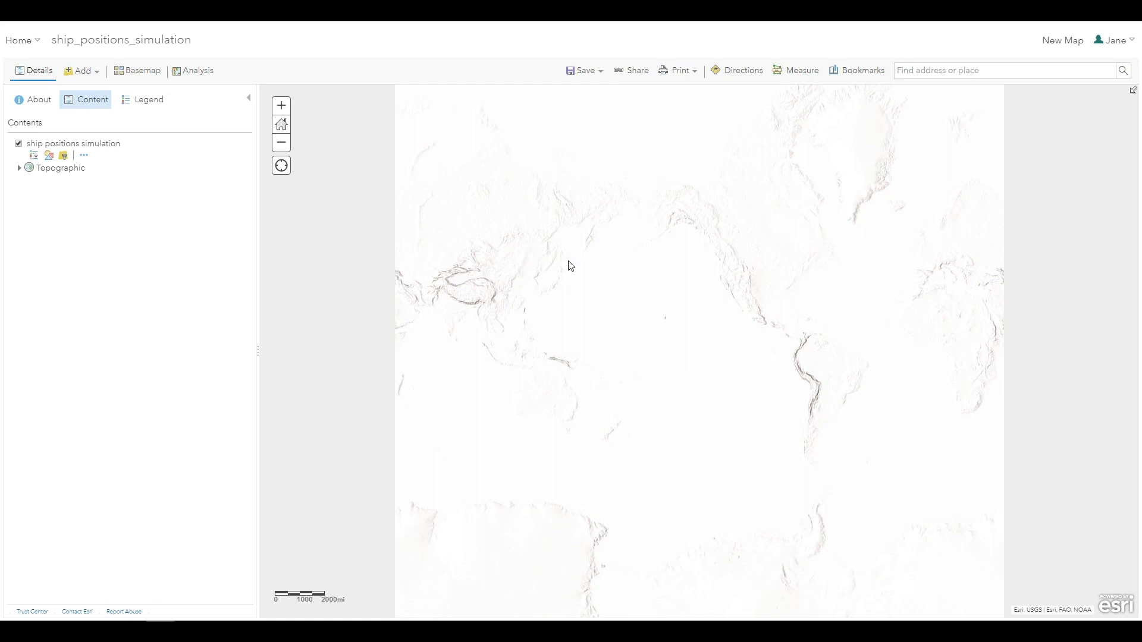
Zoom the map from the North American west coast to Puget Sound and the Washington coast
{"action": "left_click_drag", "start_coordinate": [671, 226], "coordinate": [774, 331]}
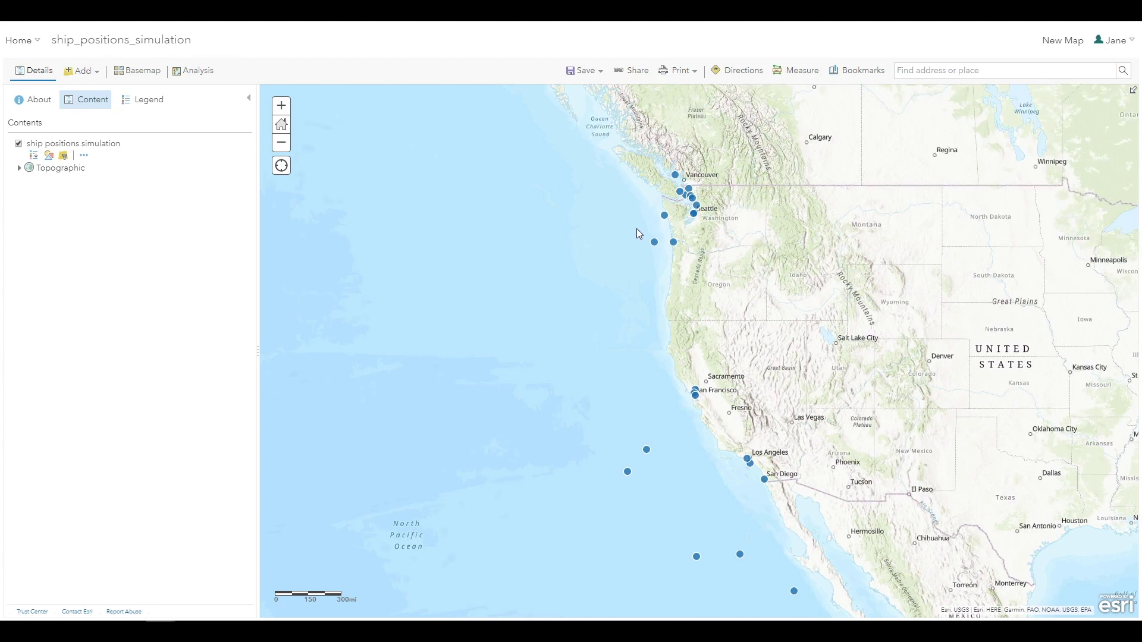
{"action": "left_click_drag", "start_coordinate": [605, 165], "coordinate": [730, 275]}
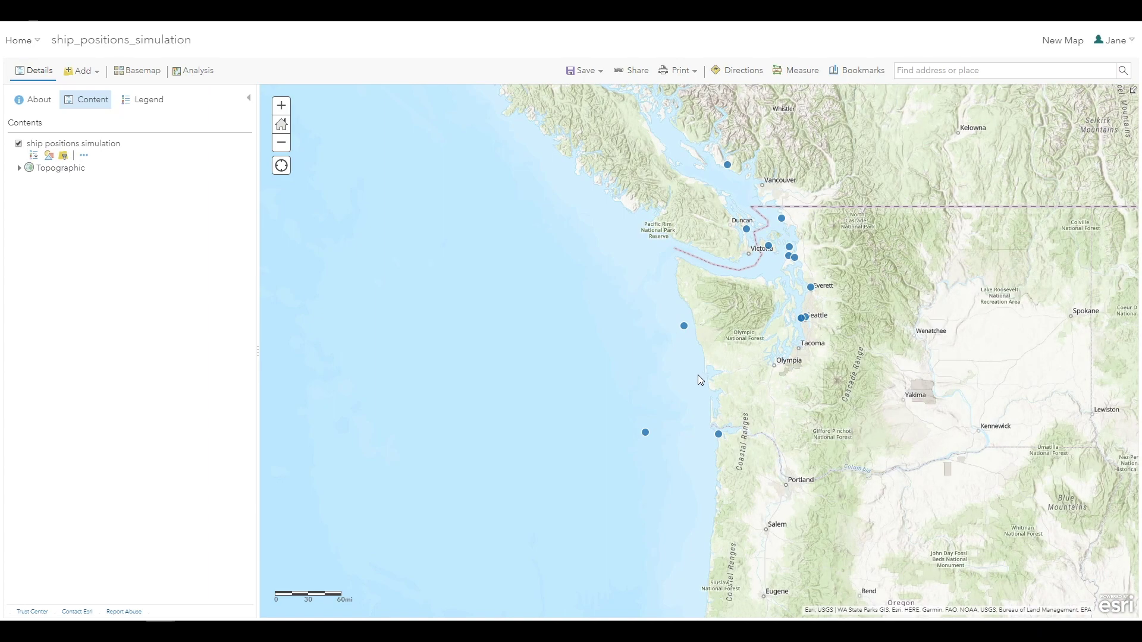
{"action": "scroll", "coordinate": [743, 374], "scroll_direction": "up", "scroll_amount": 1}
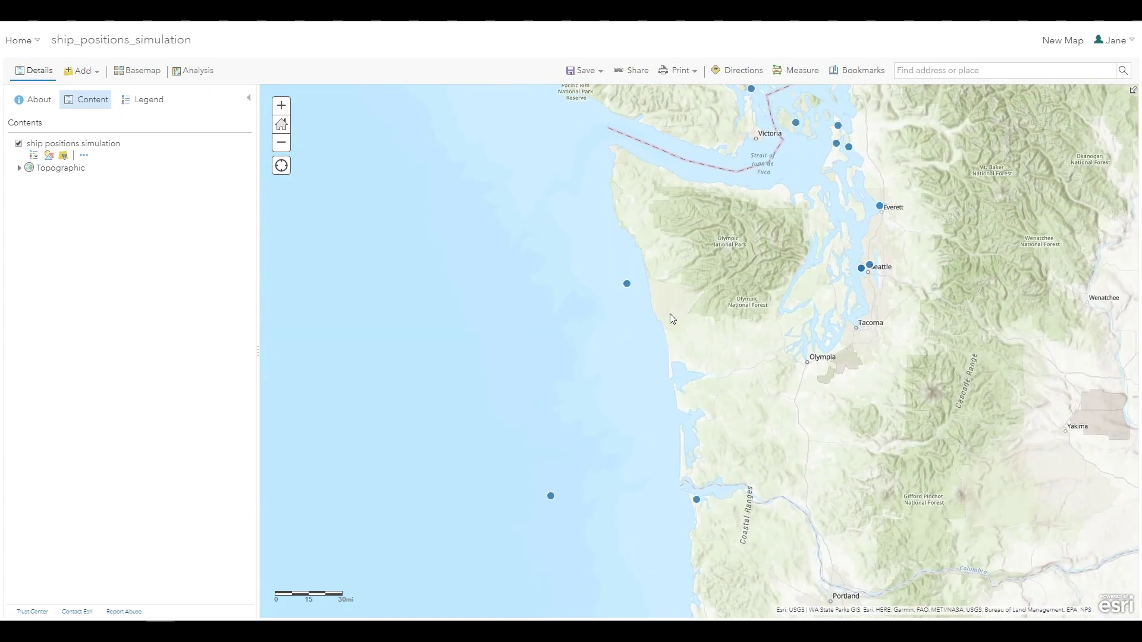
{"action": "scroll", "coordinate": [640, 298], "scroll_direction": "up", "scroll_amount": 1}
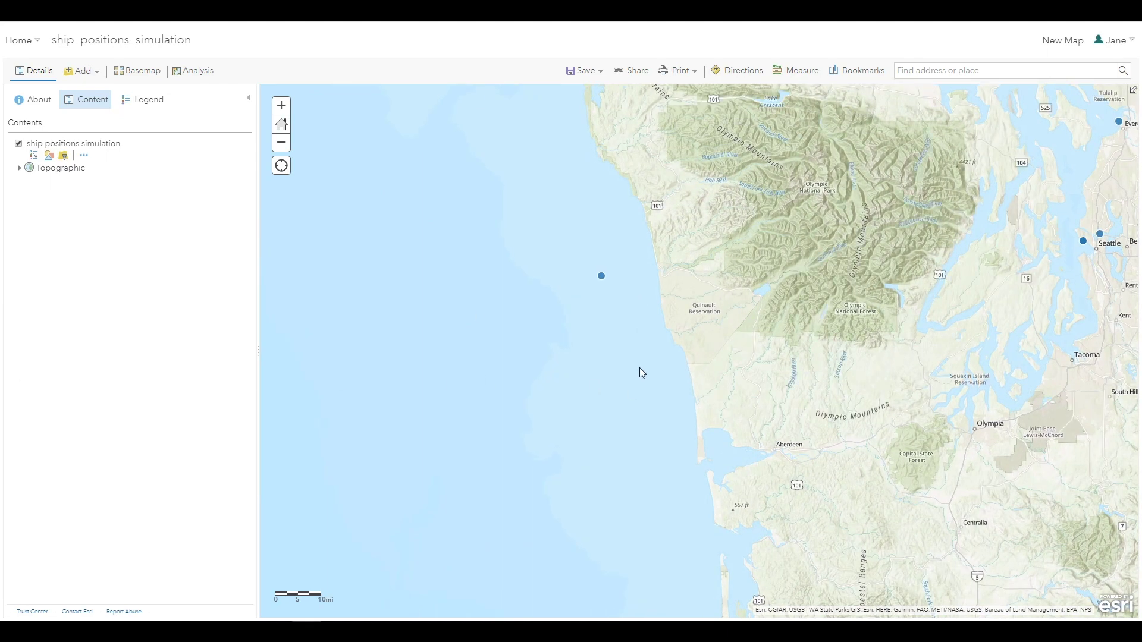
{"action": "left_click_drag", "start_coordinate": [626, 342], "coordinate": [545, 368]}
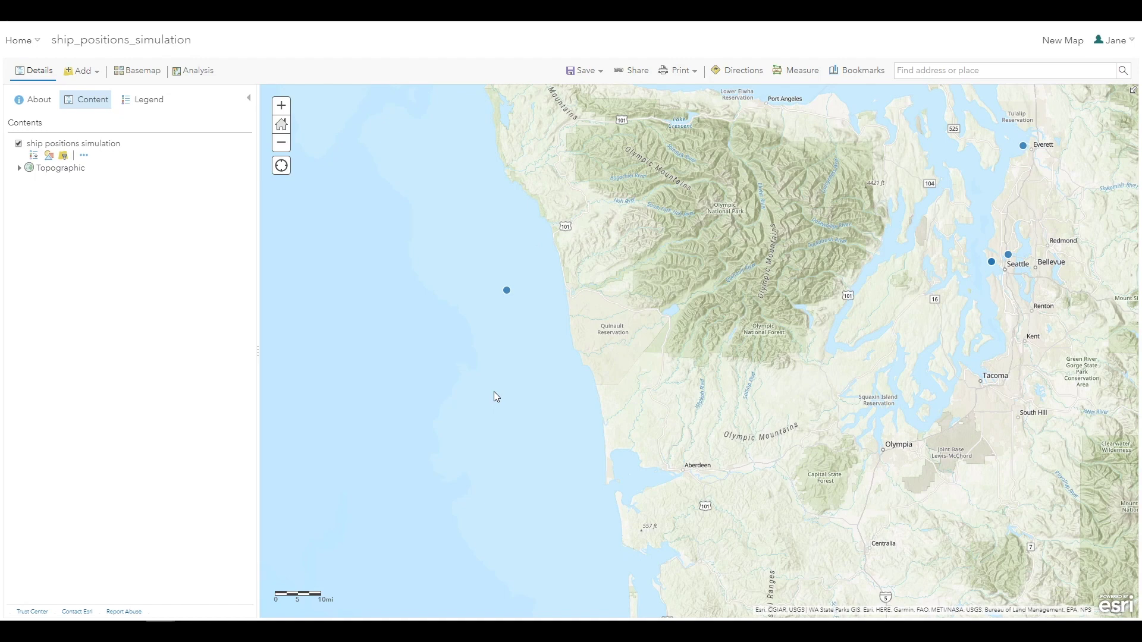
{"action": "scroll", "coordinate": [493, 391], "scroll_direction": "down", "scroll_amount": 1}
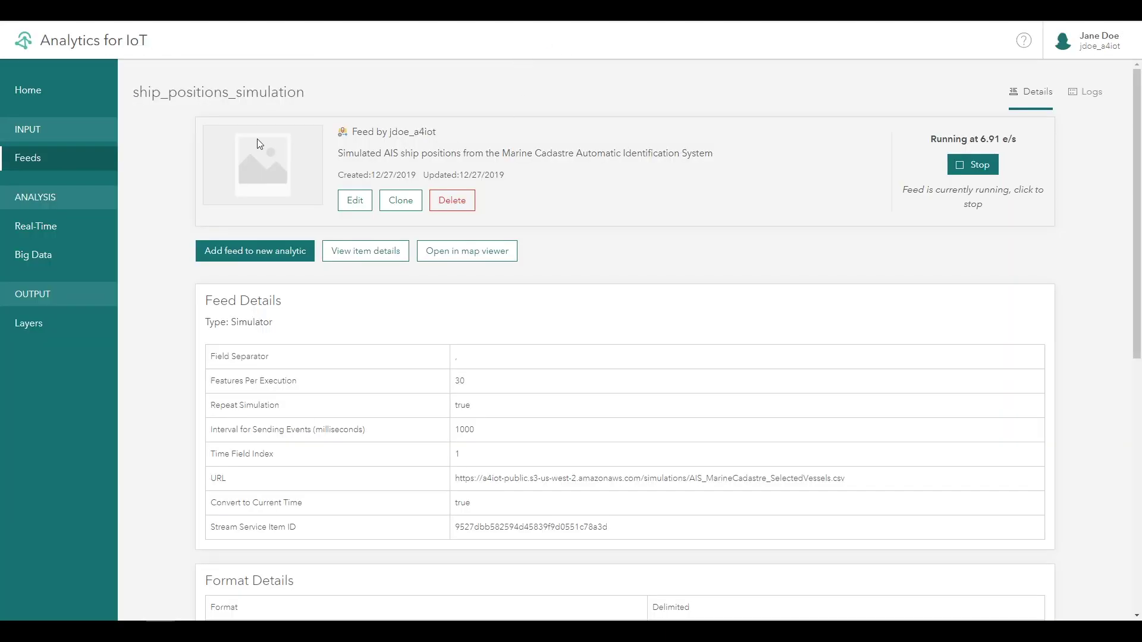
Go back to the Home page showing ship_positions_simulation under Recent Tasks
{"action": "left_click", "coordinate": [75, 98]}
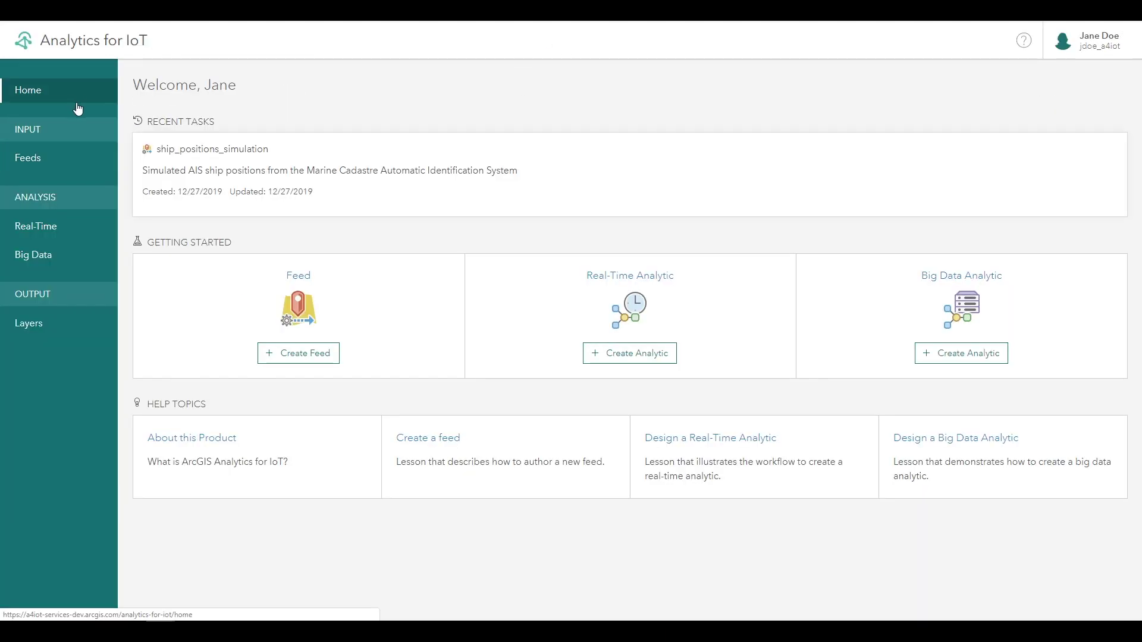